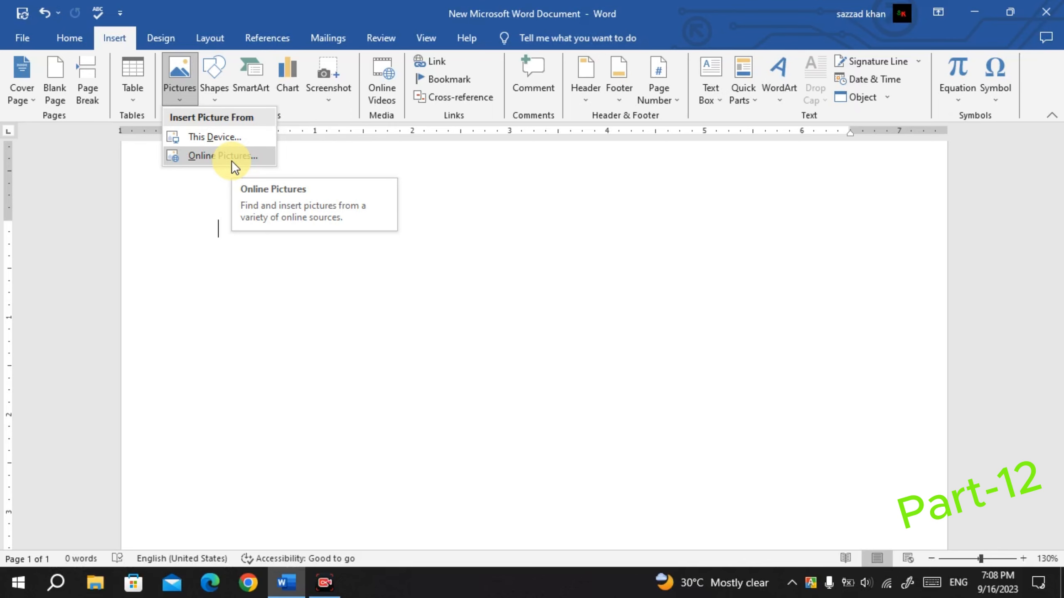
Open the Bing search for online pictures and show the images in the Birds category
click(232, 161)
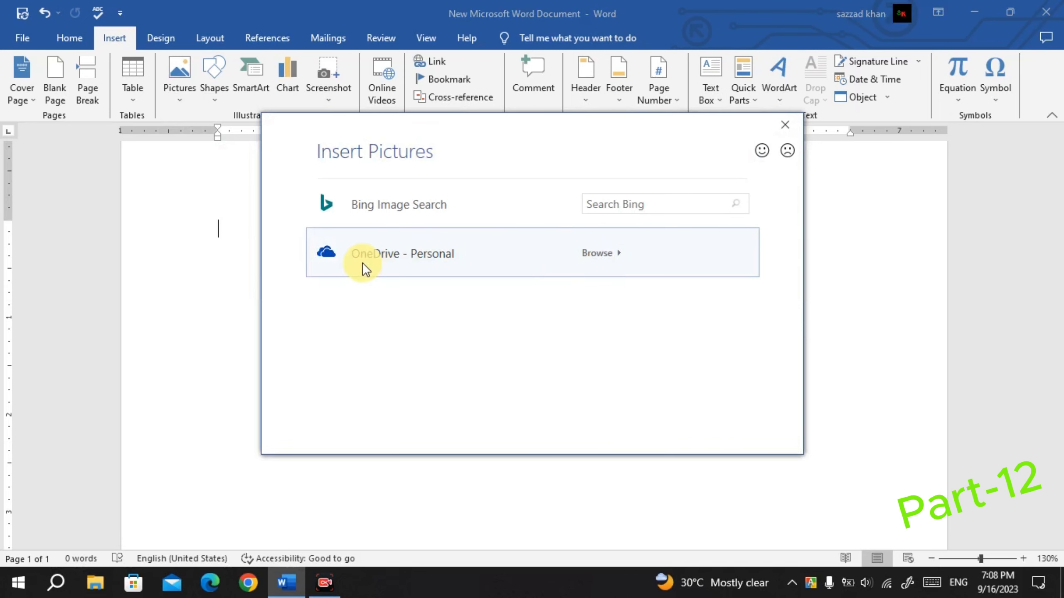
click(365, 217)
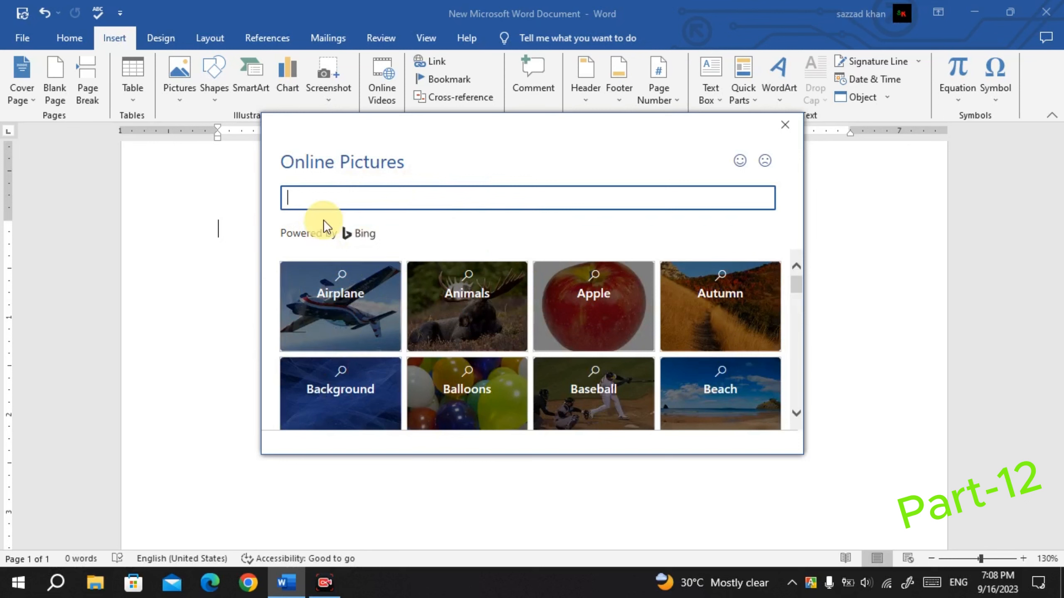
click(287, 165)
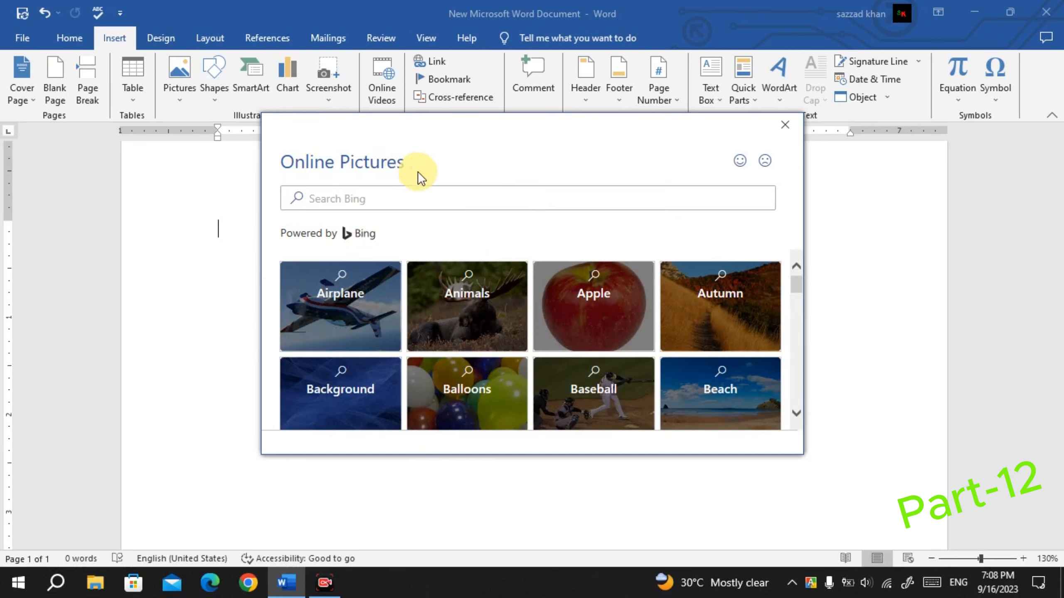
click(520, 205)
scroll(563, 326, down, 1)
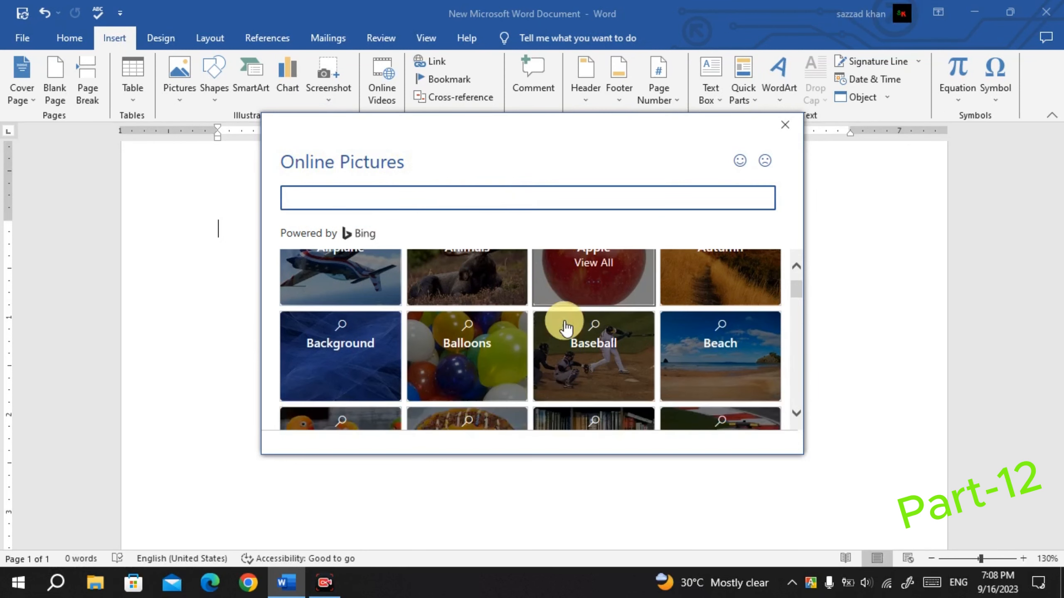
scroll(621, 406, up, 1)
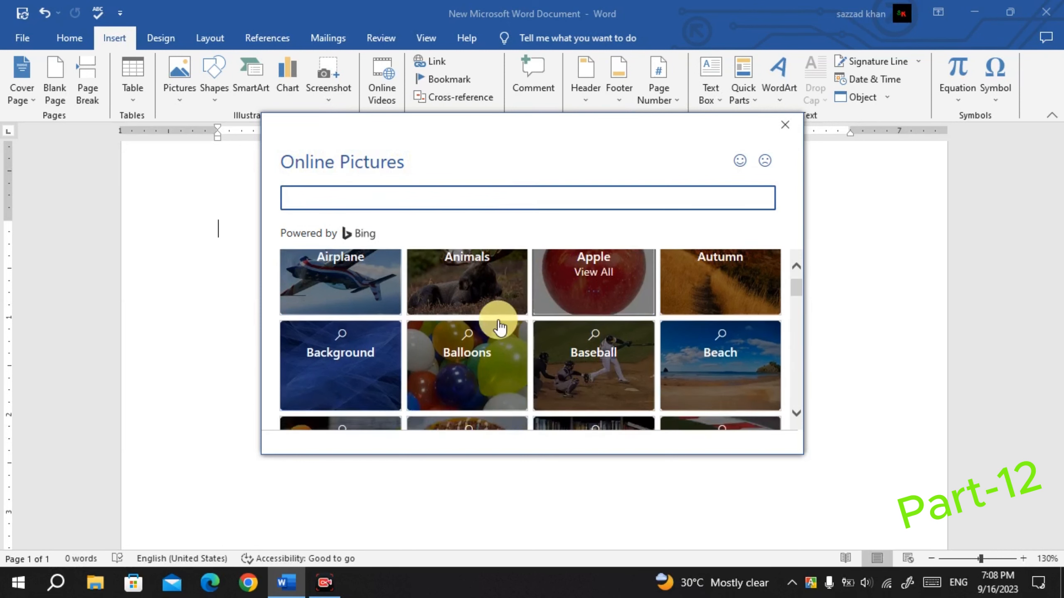
scroll(499, 326, down, 1)
scroll(449, 376, down, 1)
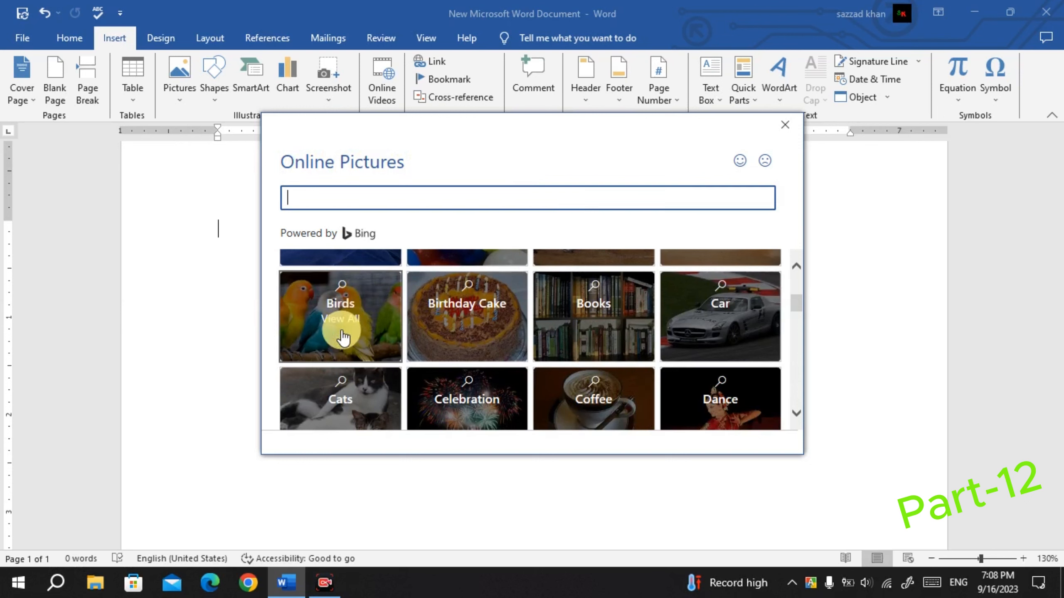
click(346, 310)
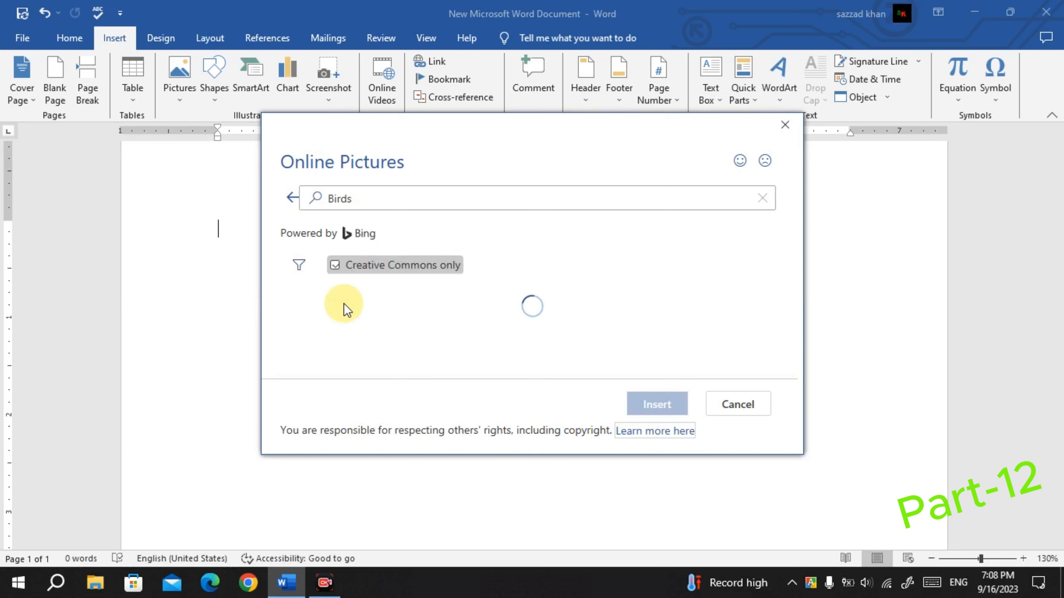
Move and enlarge the Online Pictures dialog so more of the bird images fit in it
scroll(500, 315, down, 2)
scroll(507, 318, down, 3)
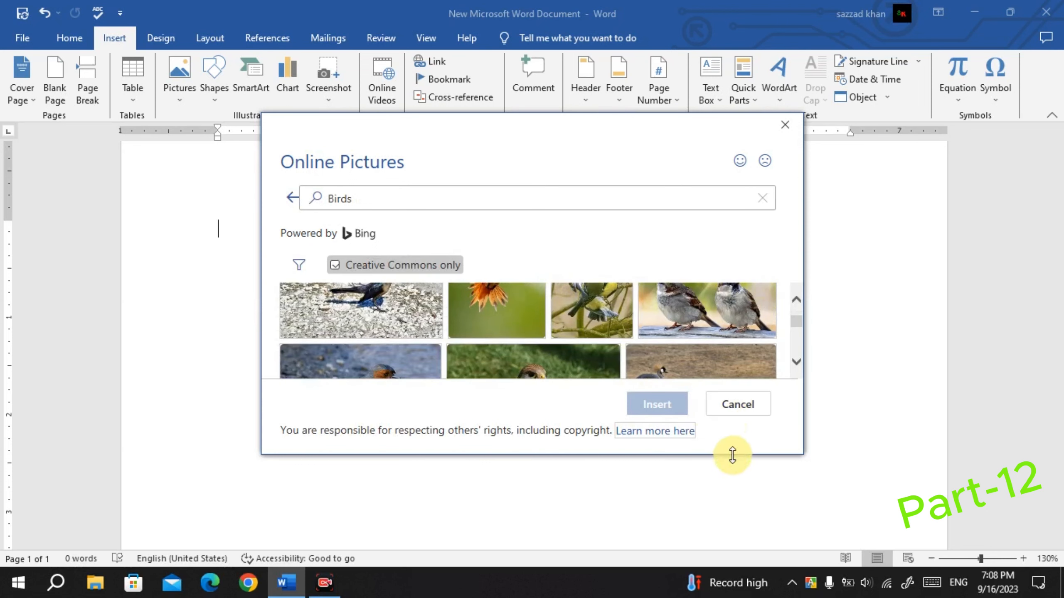
drag(731, 455, 752, 566)
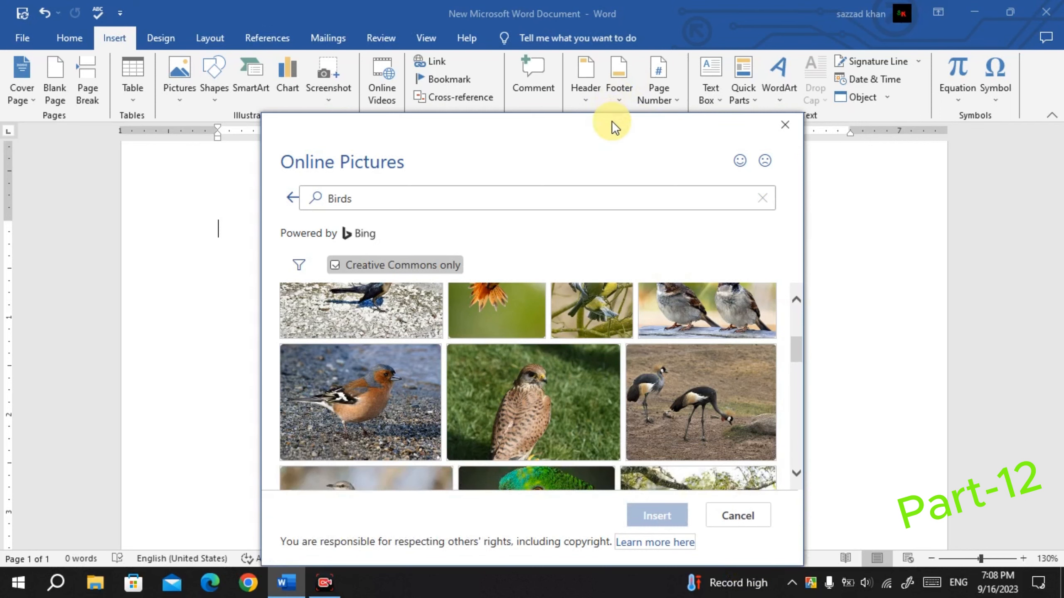
drag(612, 121, 614, 25)
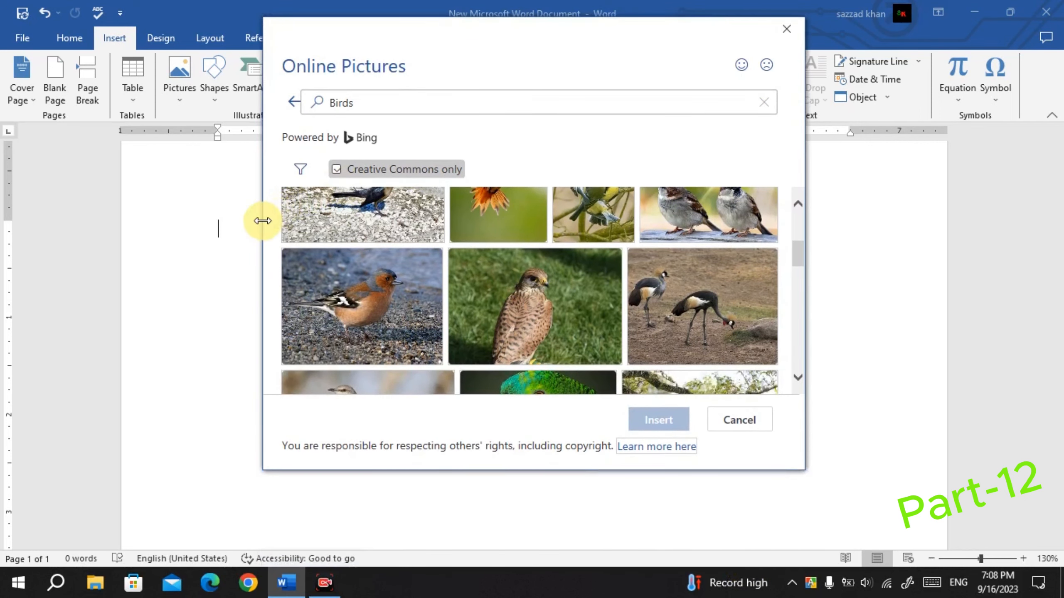
drag(262, 218, 129, 240)
drag(809, 195, 888, 201)
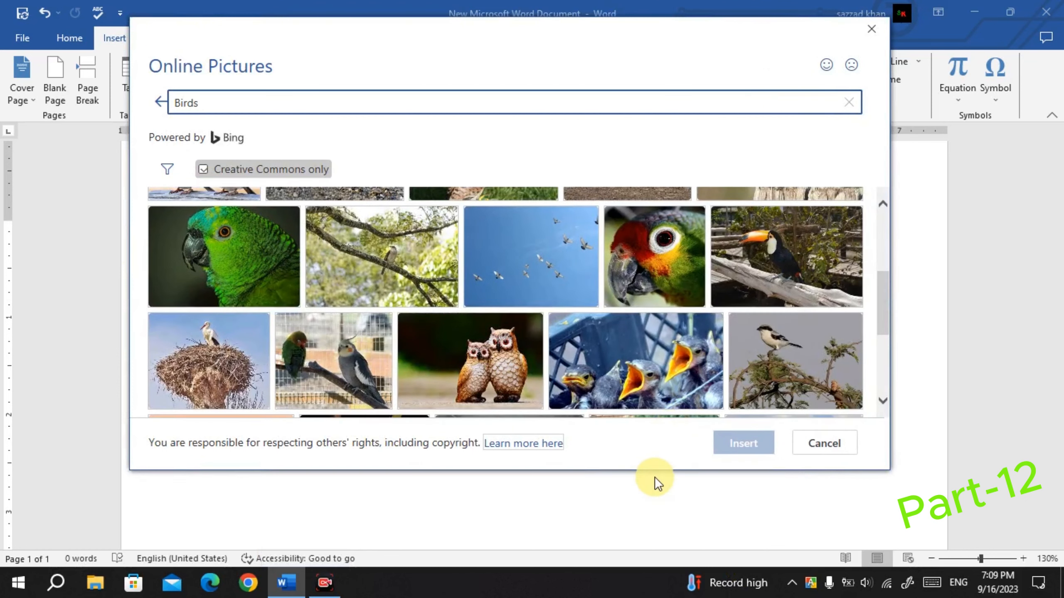
drag(638, 471, 641, 559)
Look through the bird image results for a suitable picture
scroll(542, 308, down, 2)
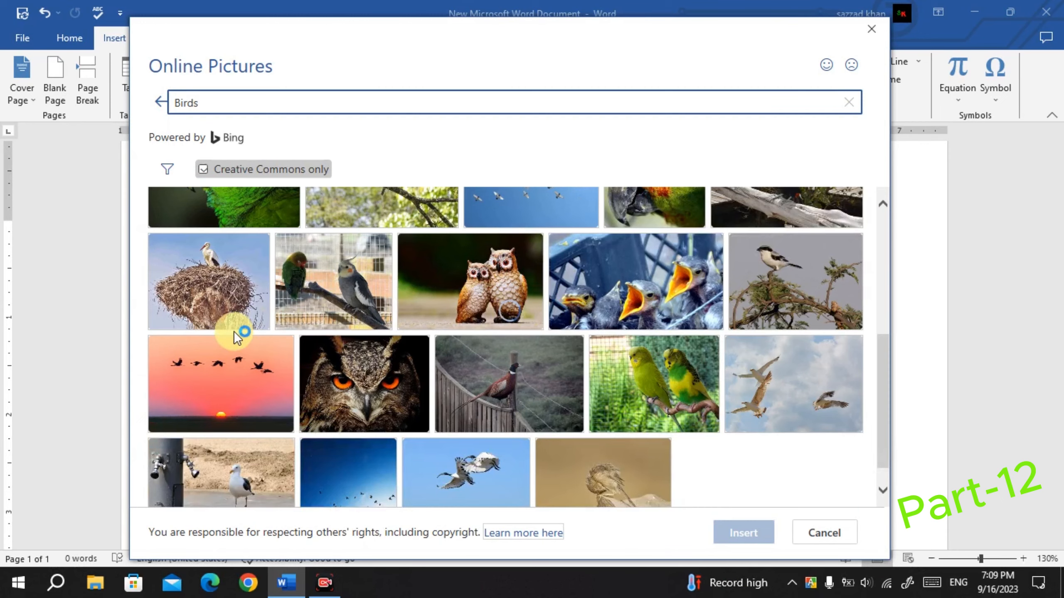
scroll(236, 333, down, 3)
scroll(353, 358, down, 2)
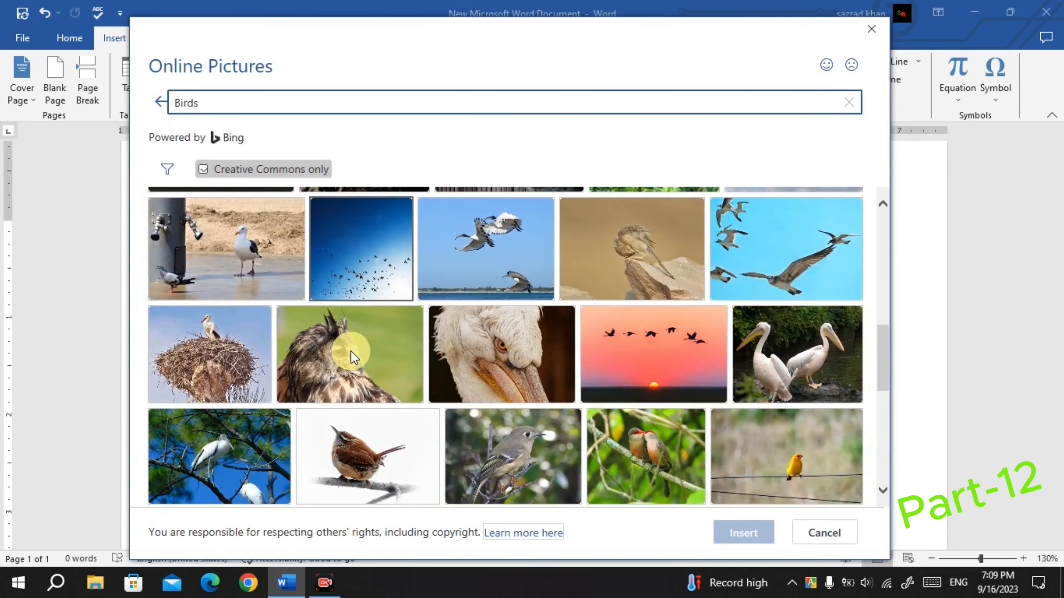
scroll(387, 346, down, 8)
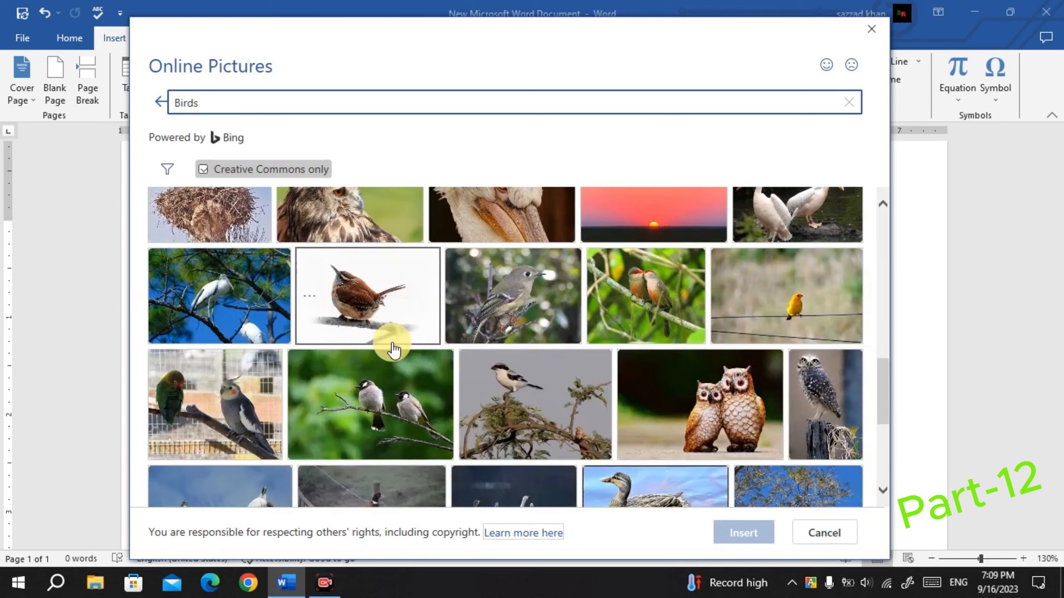
scroll(393, 349, down, 3)
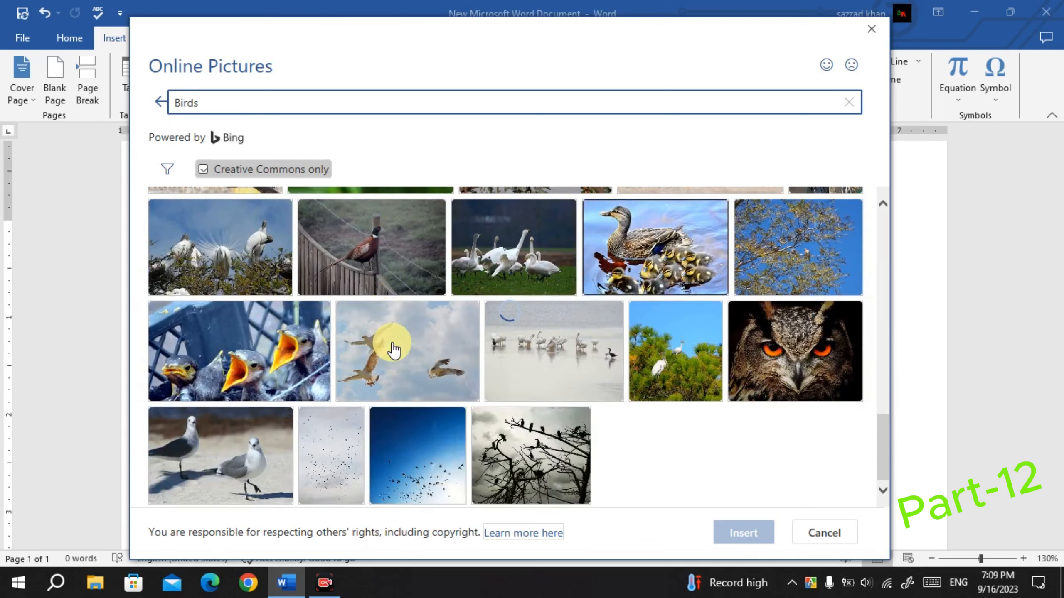
scroll(533, 441, down, 5)
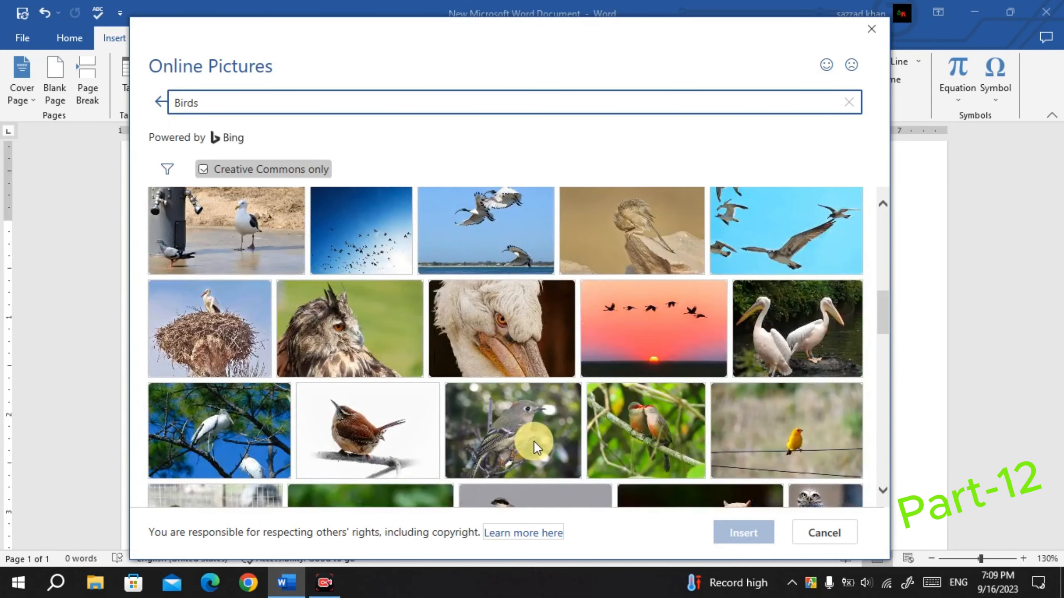
scroll(534, 441, up, 5)
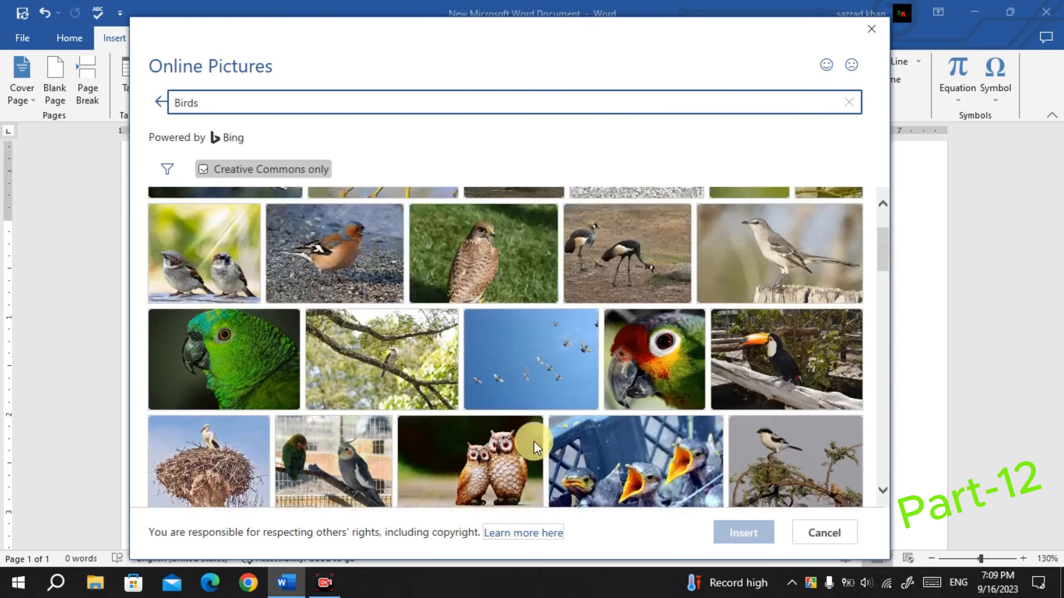
scroll(533, 441, up, 2)
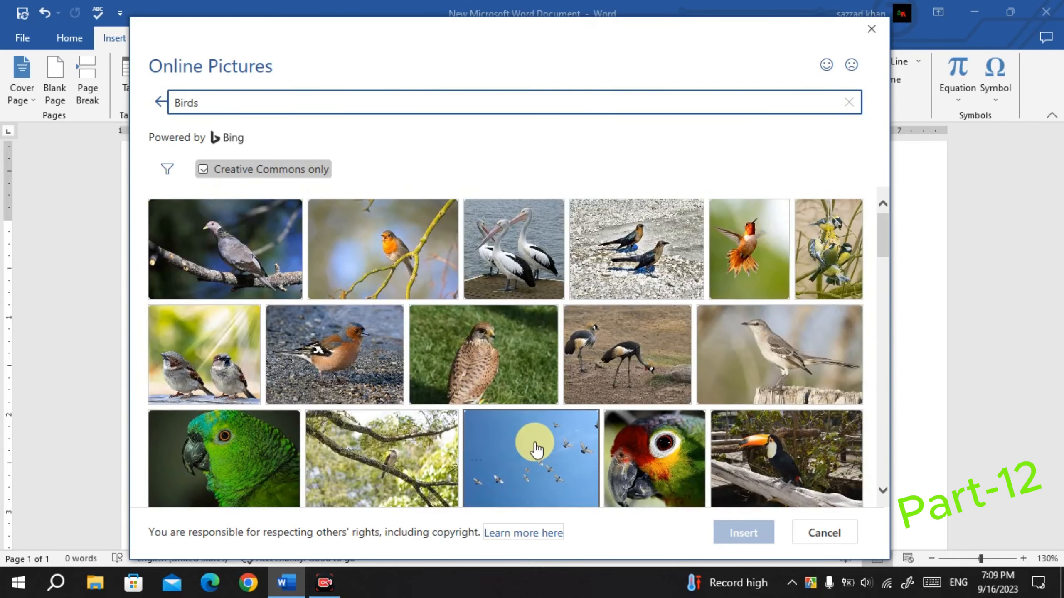
Insert the online picture of two sparrows against a yellow-green background into the document
scroll(354, 406, down, 2)
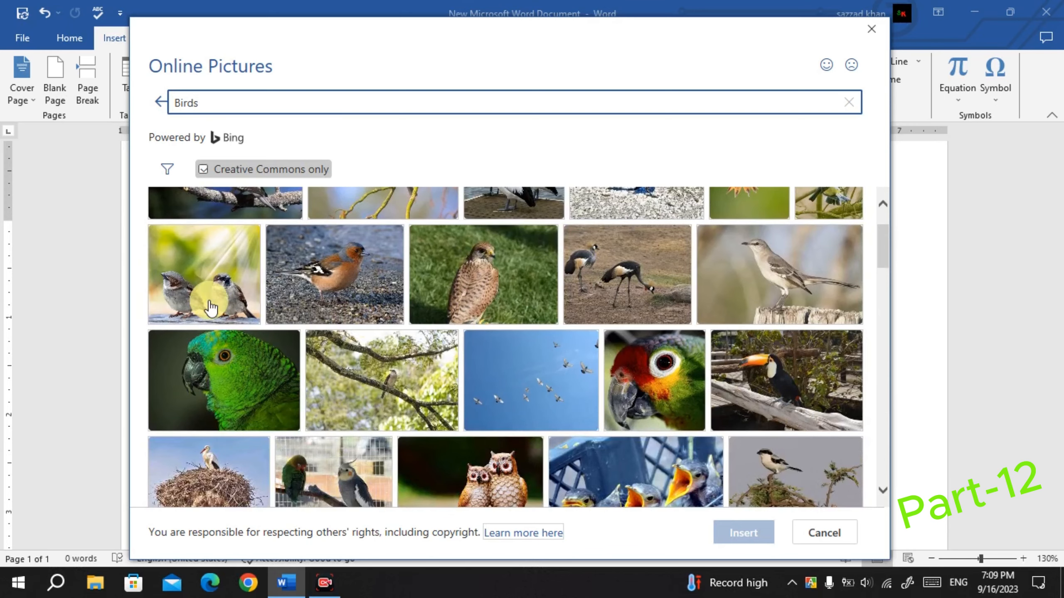
scroll(209, 304, down, 2)
click(201, 237)
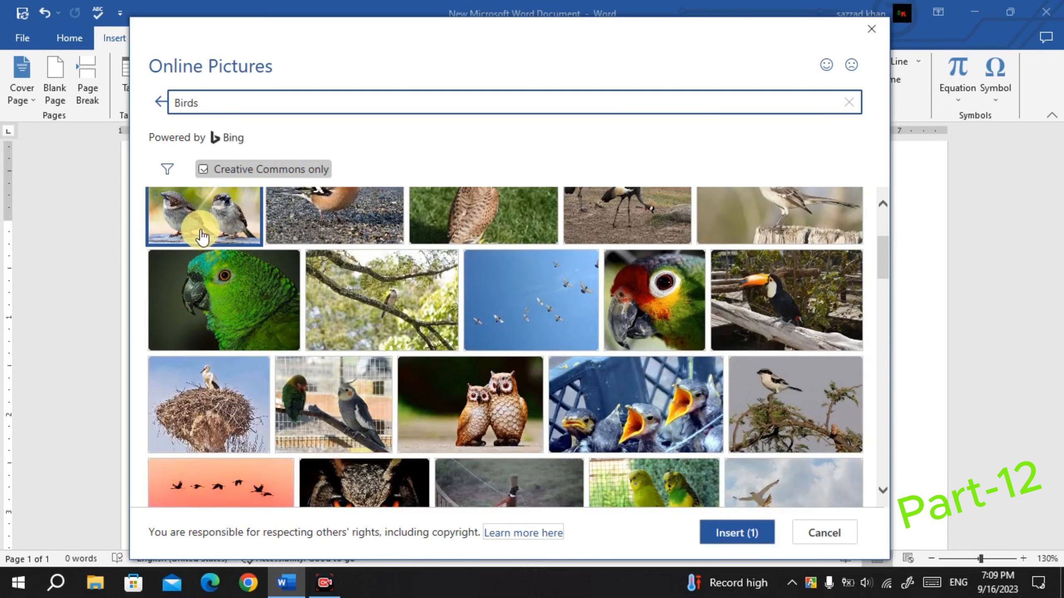
click(717, 535)
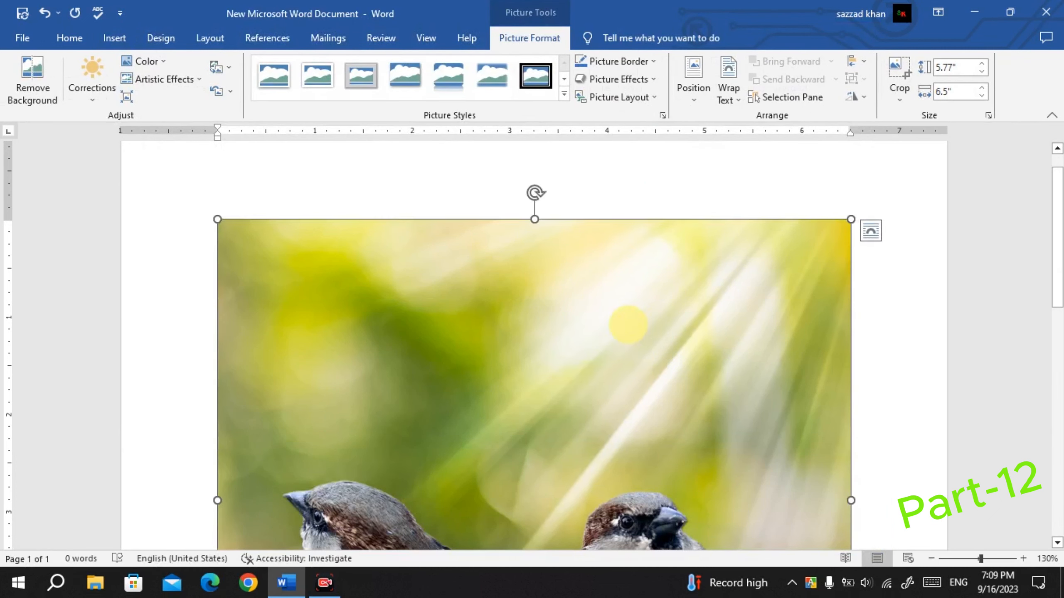
Set the sparrow picture's layout to Tight text wrapping
scroll(475, 318, down, 4)
scroll(588, 350, up, 4)
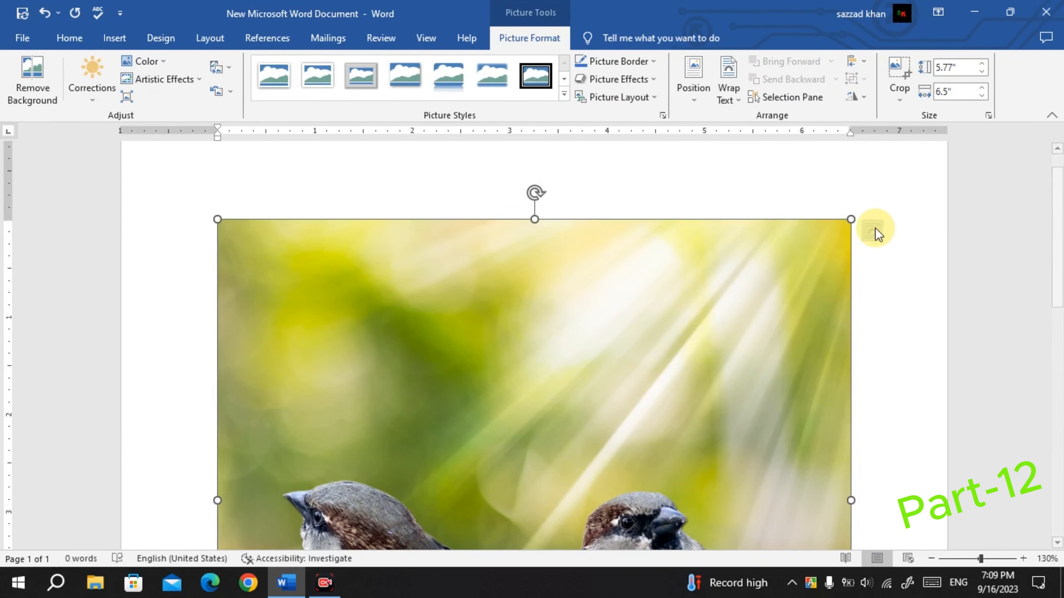
click(874, 229)
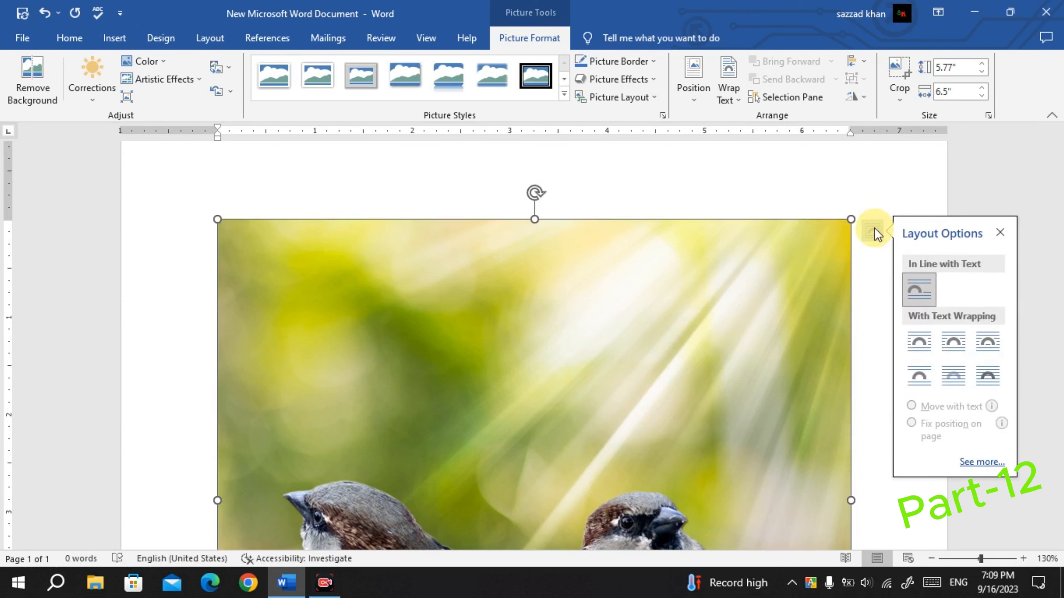
click(962, 338)
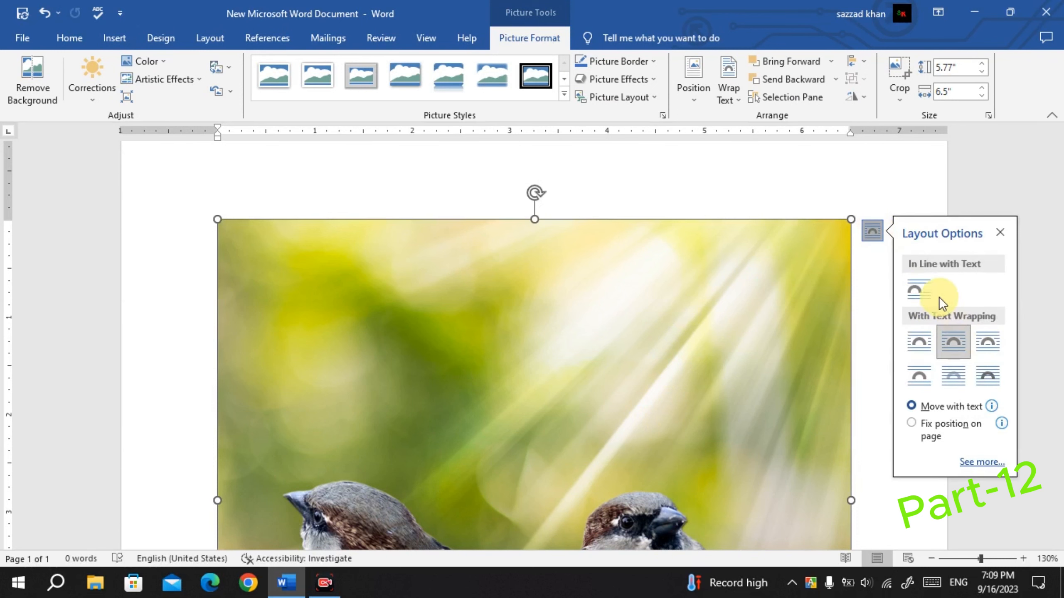
click(862, 190)
Shrink the sparrow picture to about 3.68" by 4.15" and place it near the middle of the page
drag(777, 310, 783, 287)
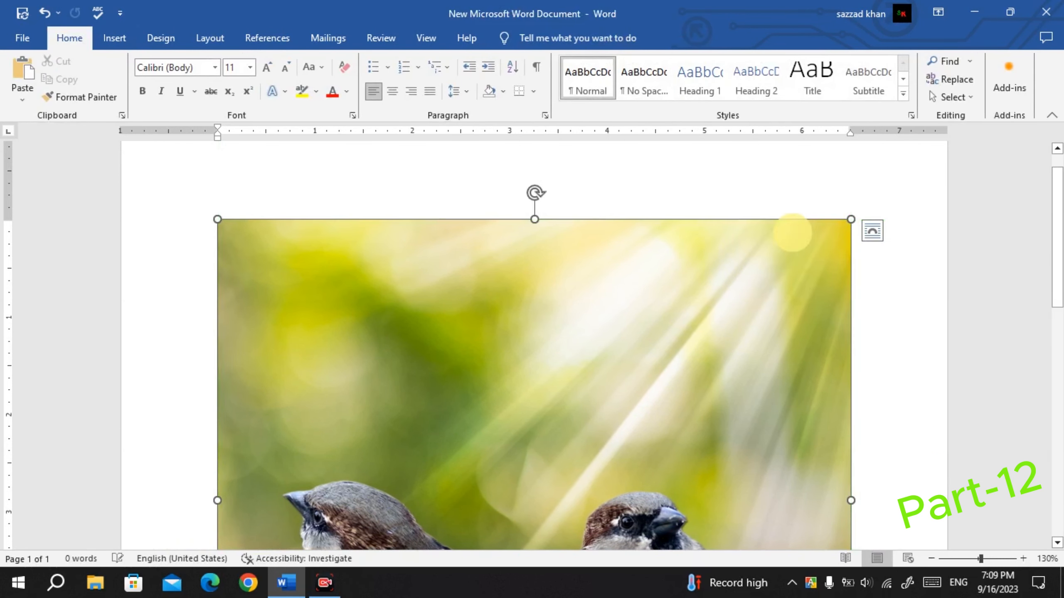
drag(851, 219, 623, 423)
scroll(583, 286, down, 6)
drag(466, 215, 577, 346)
scroll(628, 283, up, 4)
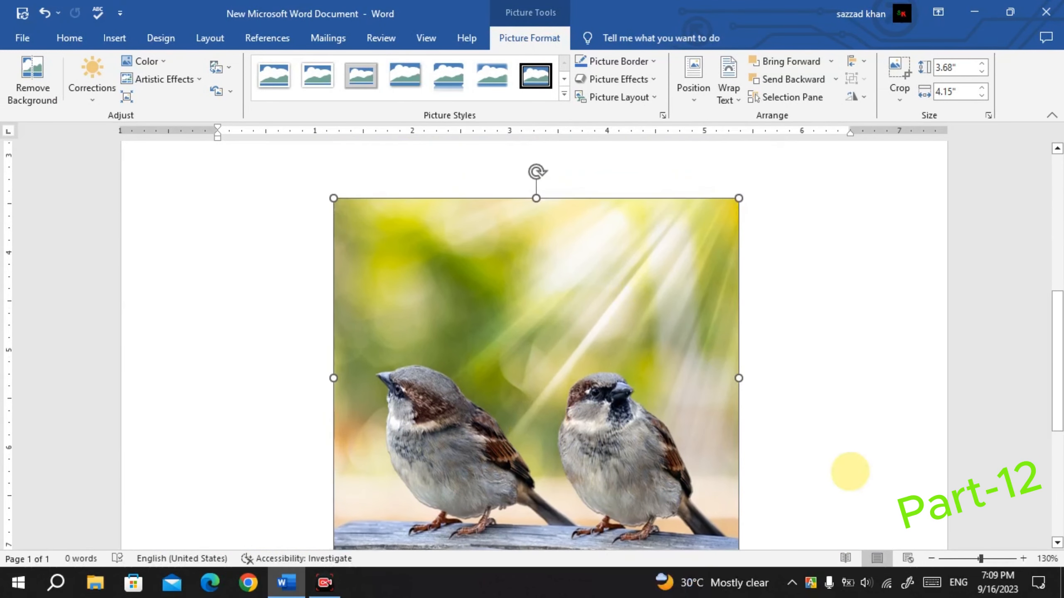
click(931, 559)
click(931, 559)
mouse_move(569, 306)
mouse_down()
mouse_move(608, 326)
mouse_move(568, 305)
mouse_up()
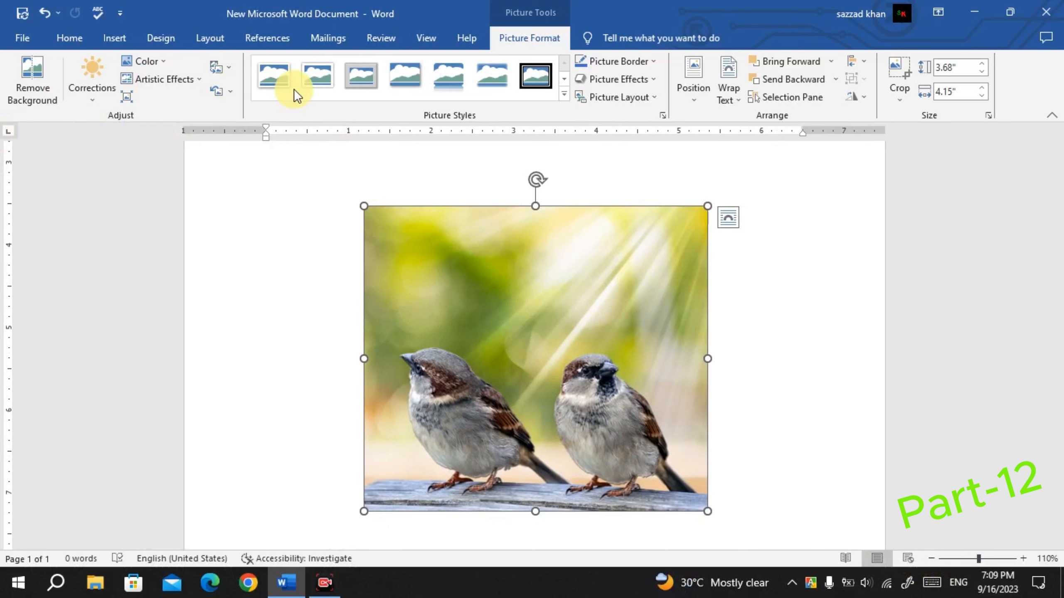
click(476, 40)
click(508, 40)
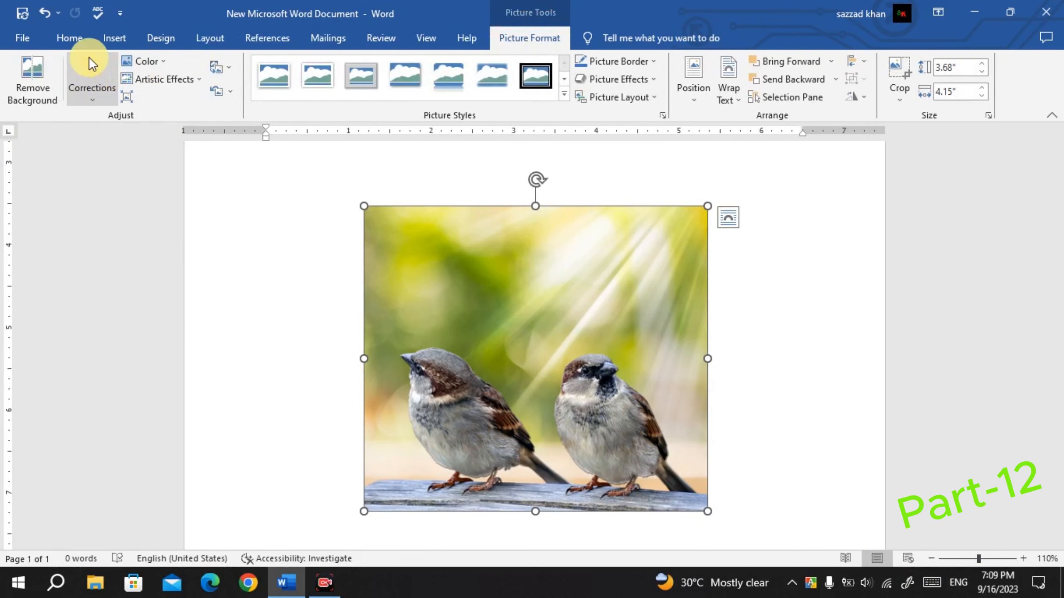
click(108, 38)
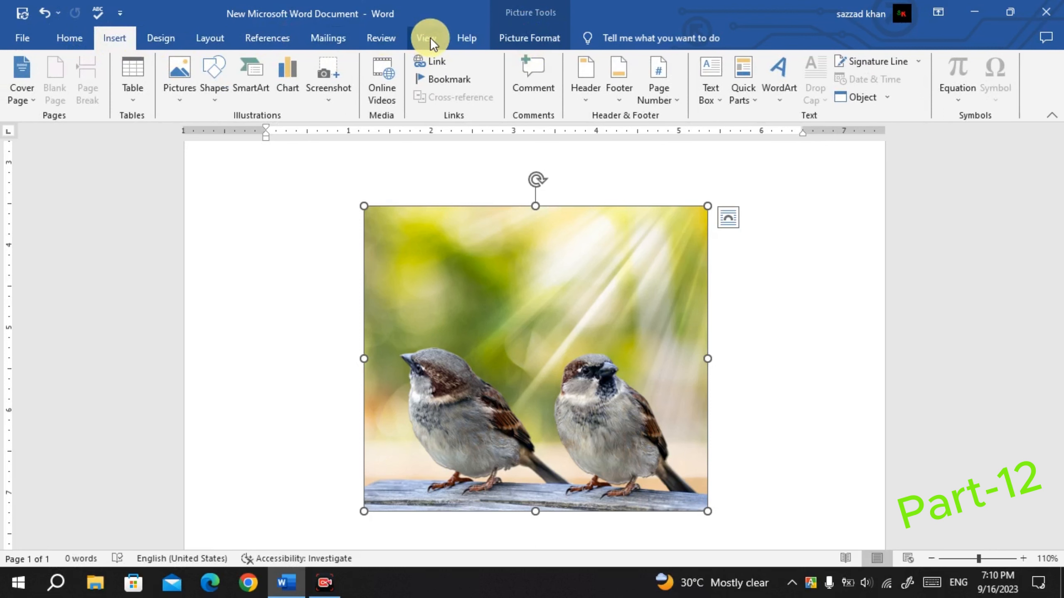
click(540, 42)
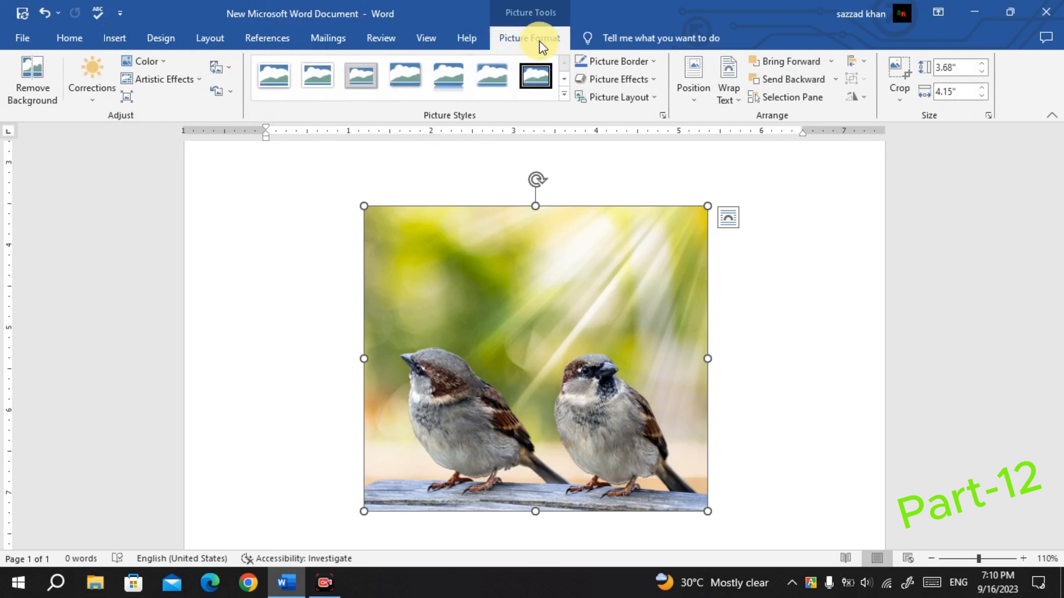
Shrink the sparrow picture further to about 2.39" high by 2.69" wide, keeping it centred across the page
mouse_move(461, 289)
mouse_down()
mouse_move(416, 344)
mouse_move(460, 301)
mouse_up()
drag(706, 218, 613, 302)
drag(487, 408, 527, 344)
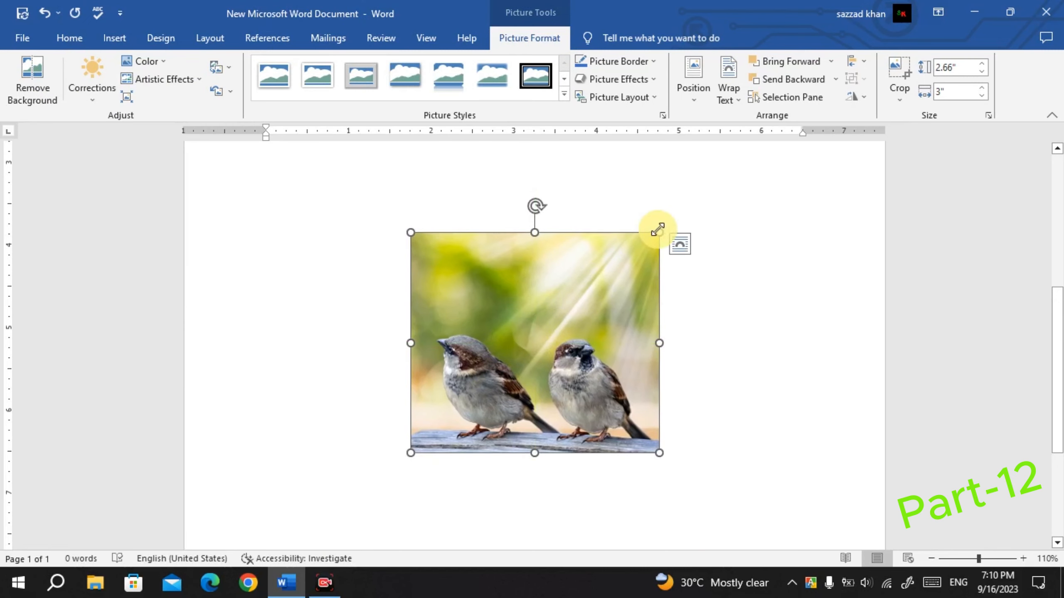
drag(658, 231, 634, 267)
drag(580, 313, 611, 282)
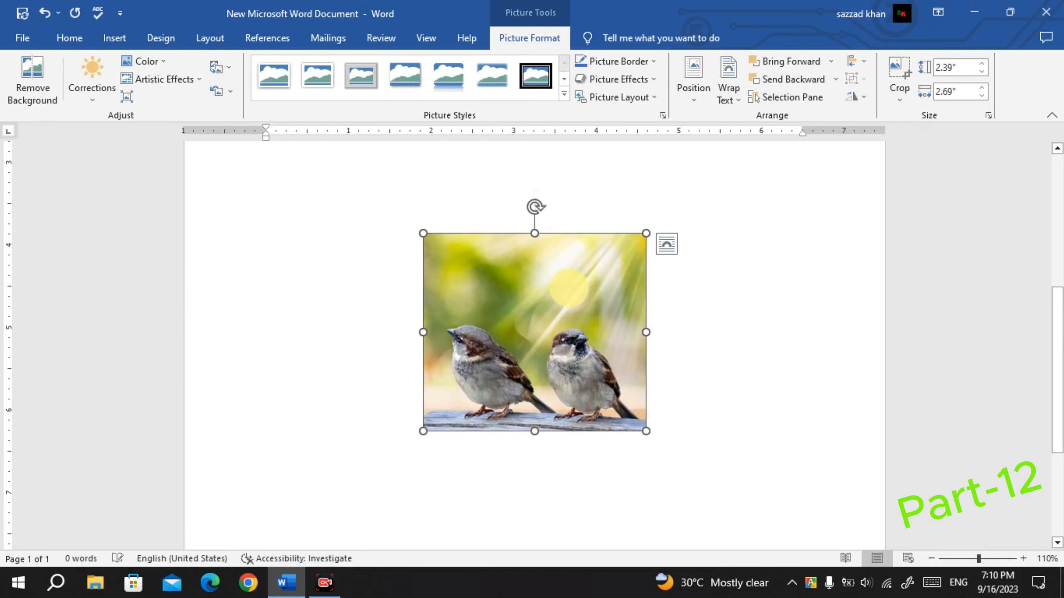
Delete the sparrow picture from the page and open the Bing image search for online pictures
key(Delete)
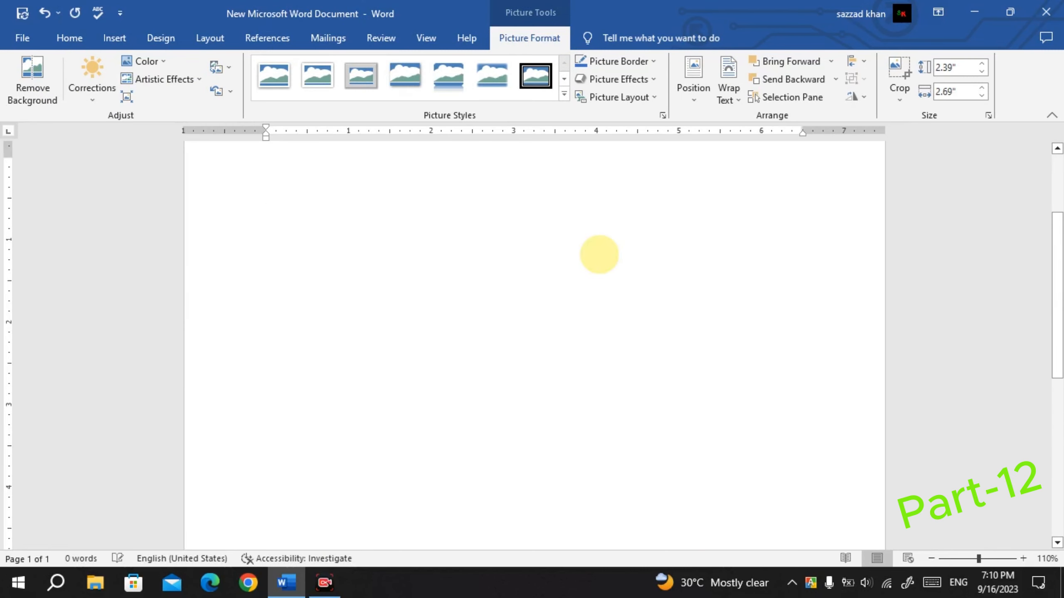
click(126, 42)
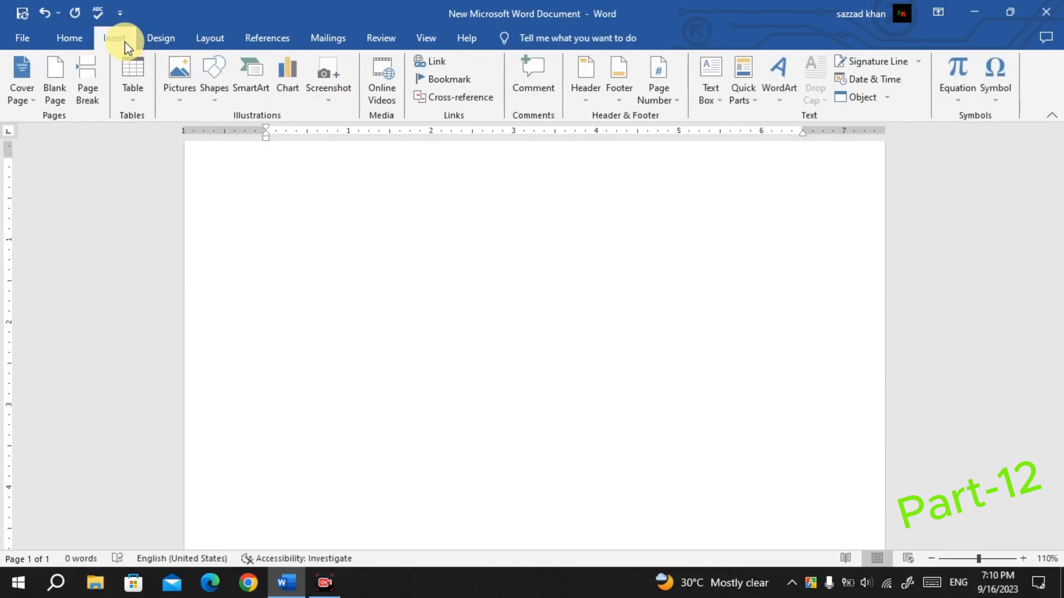
click(182, 102)
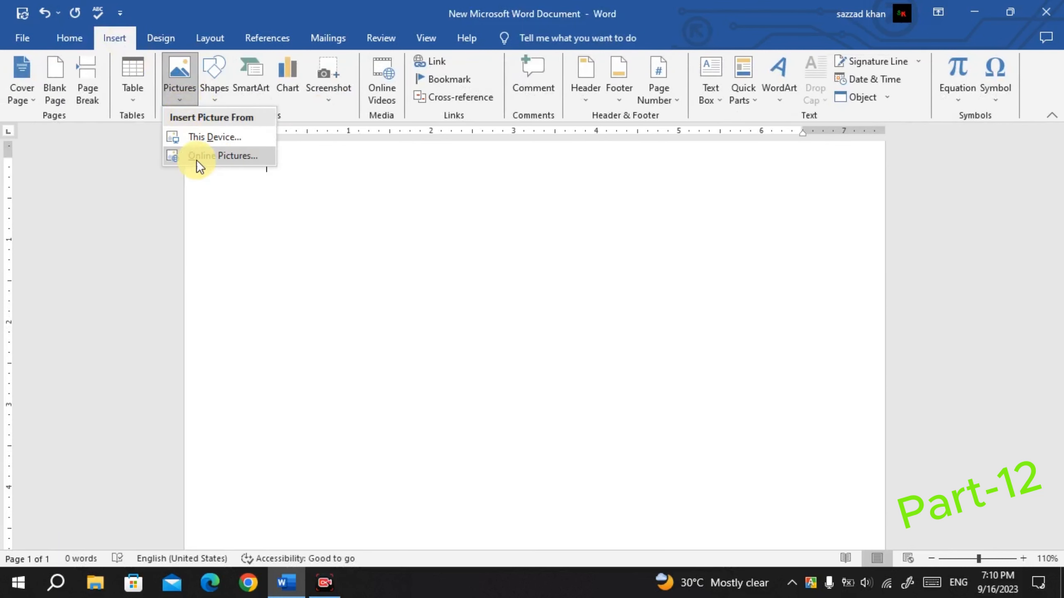
click(219, 162)
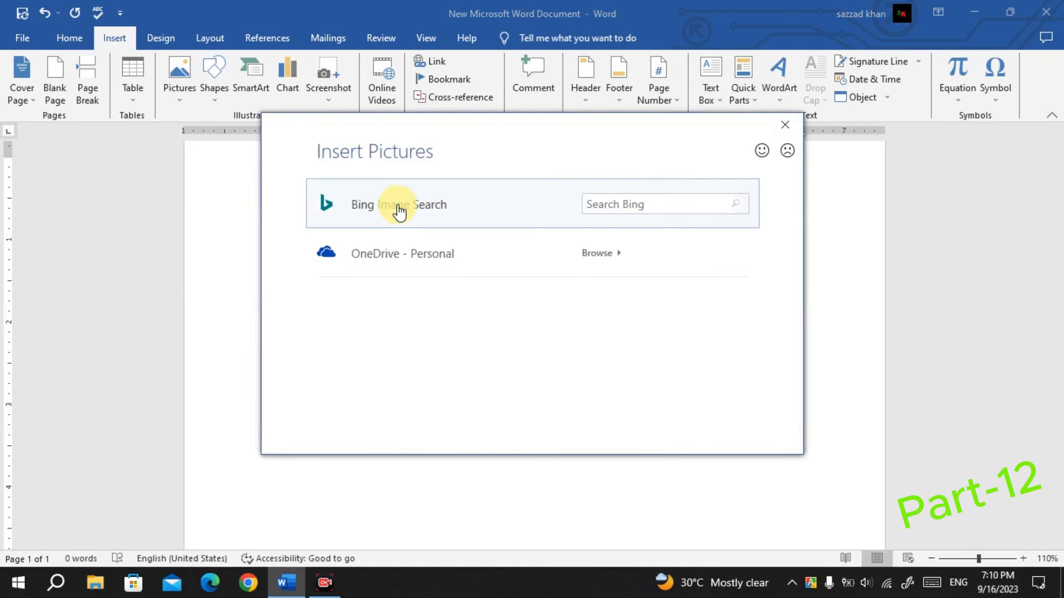
click(397, 205)
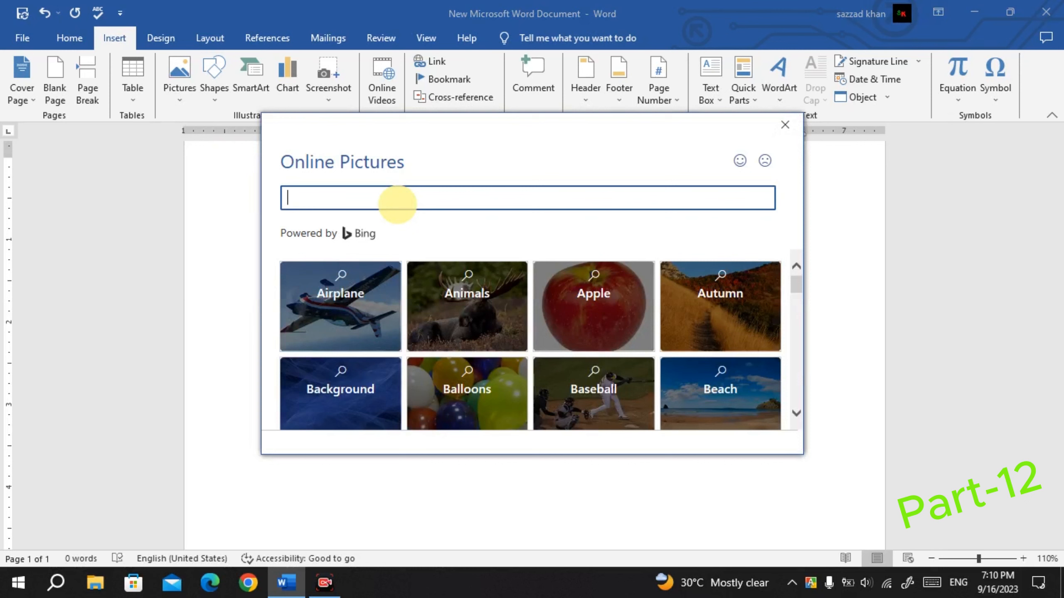
Browse the online picture categories and search Bing for "moble"
scroll(487, 344, down, 4)
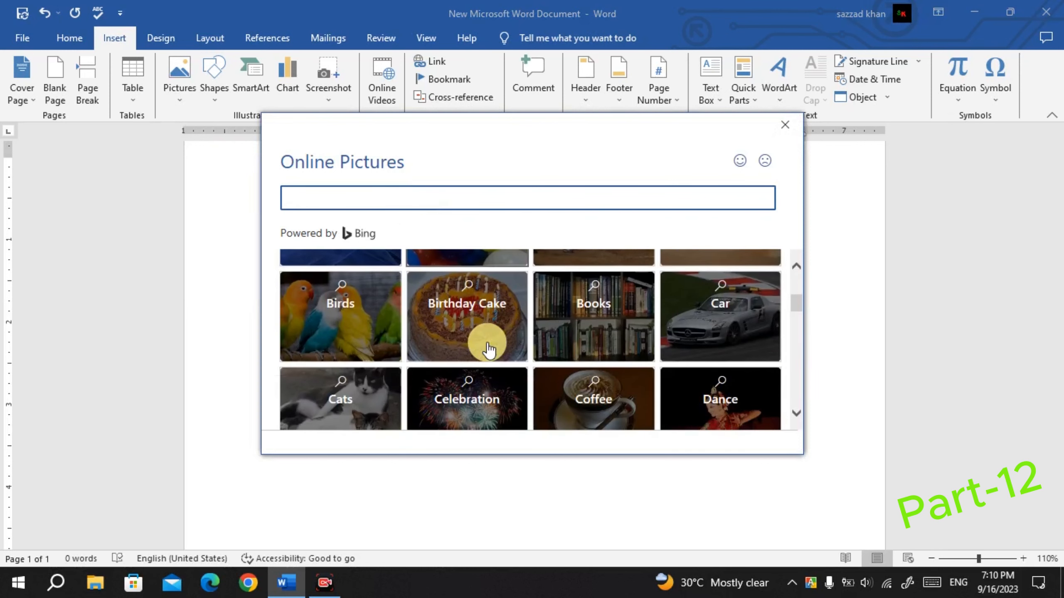
scroll(488, 349, down, 2)
scroll(487, 349, down, 4)
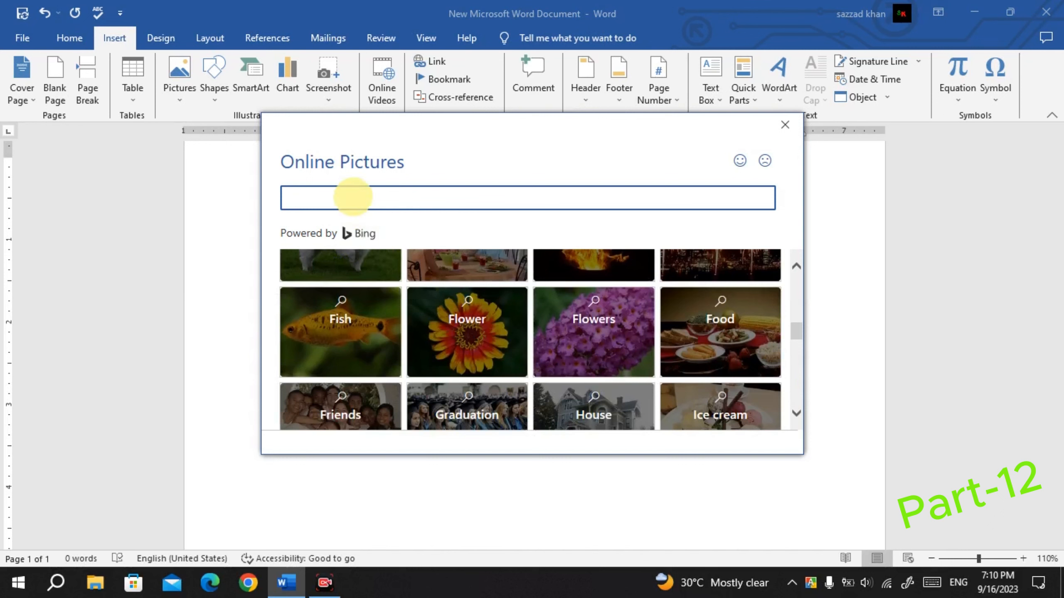
scroll(416, 302, down, 12)
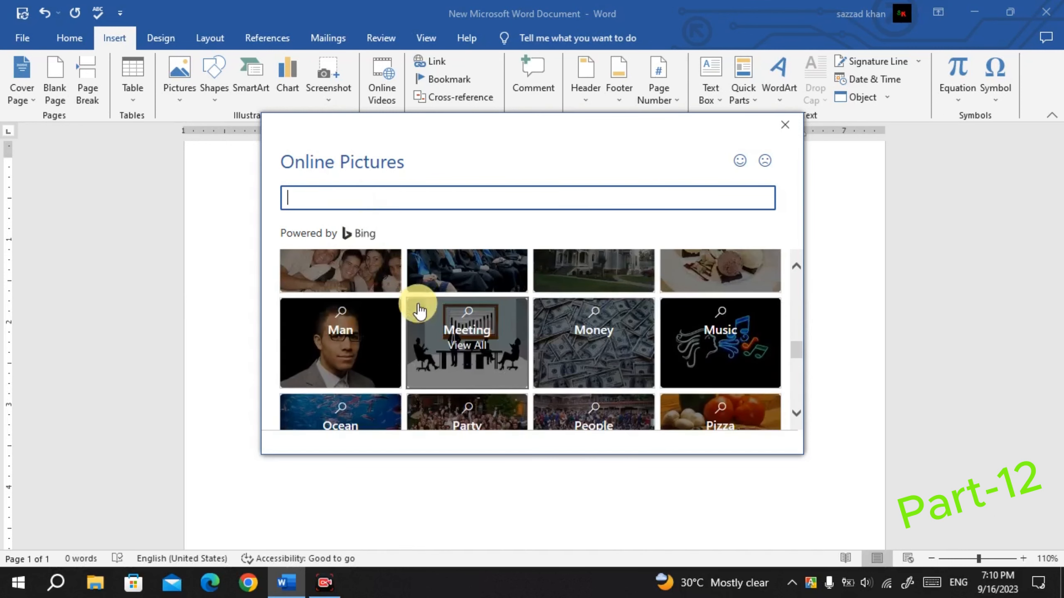
scroll(419, 310, down, 3)
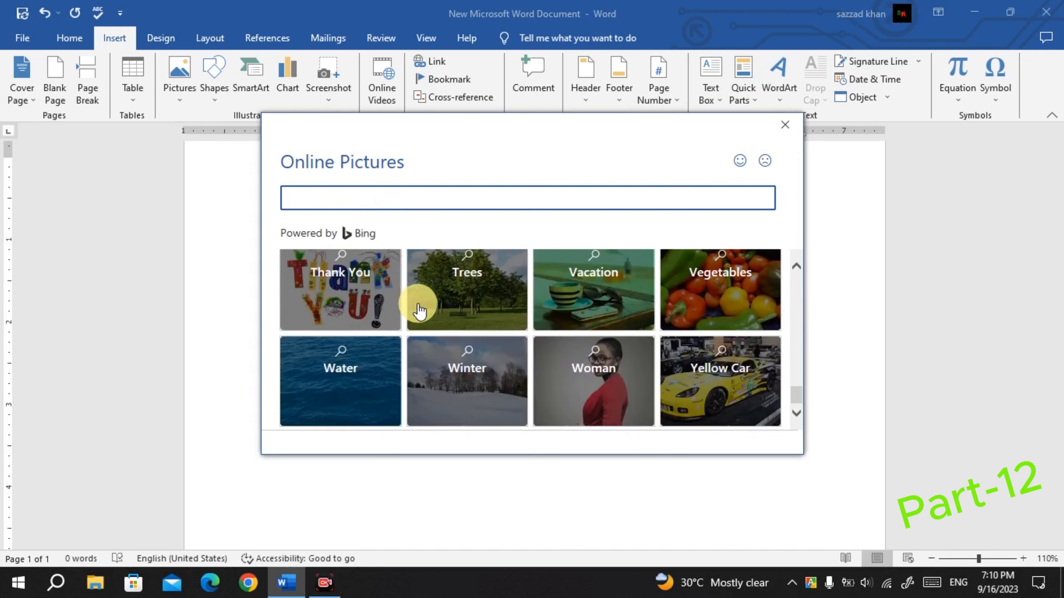
text(moble)
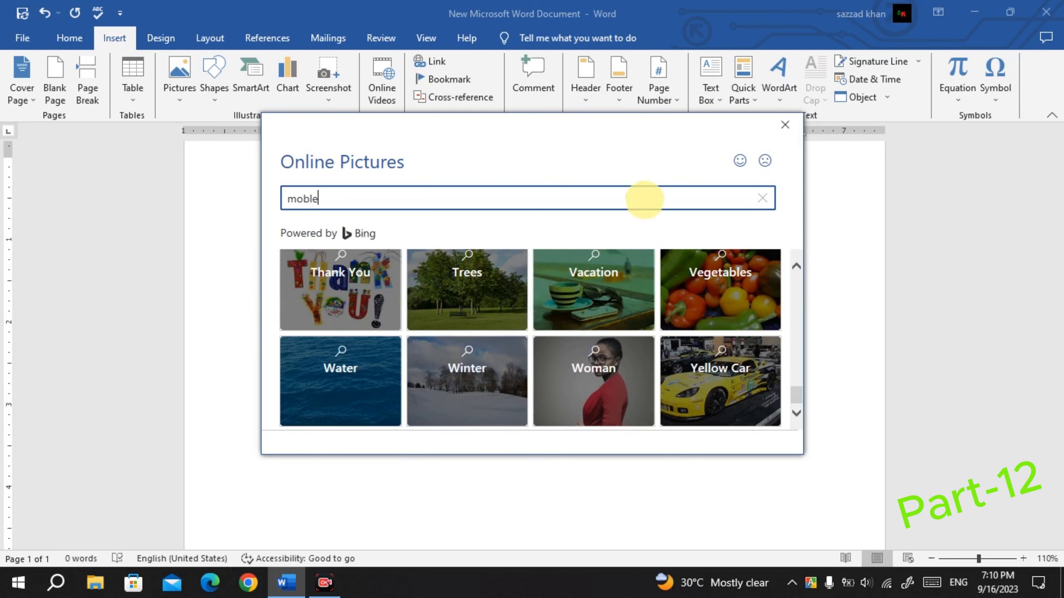
key(Return)
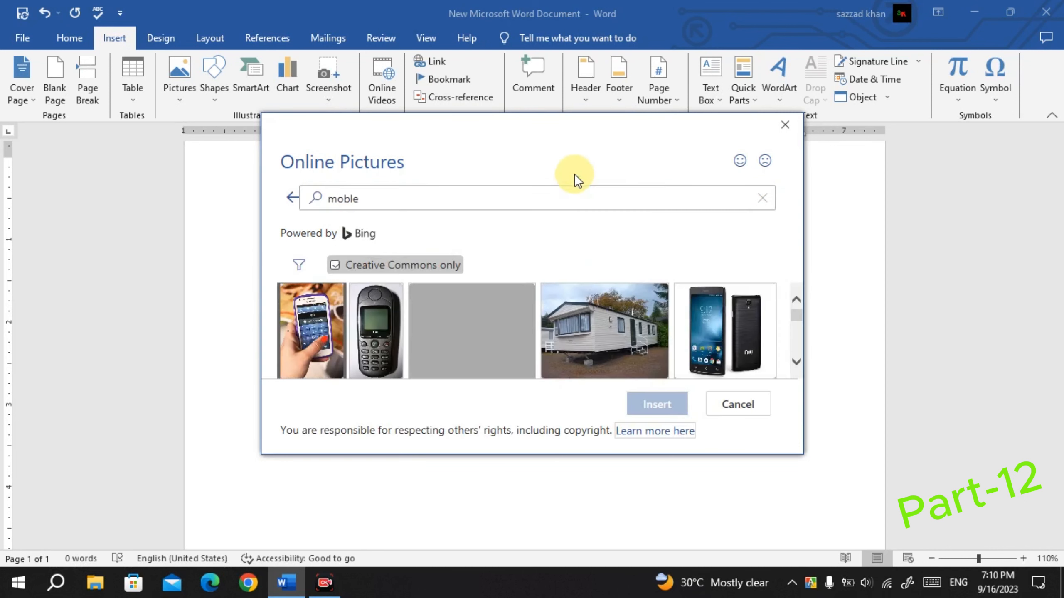
Insert the online picture of five smartphones standing side by side into the document
scroll(562, 285, down, 5)
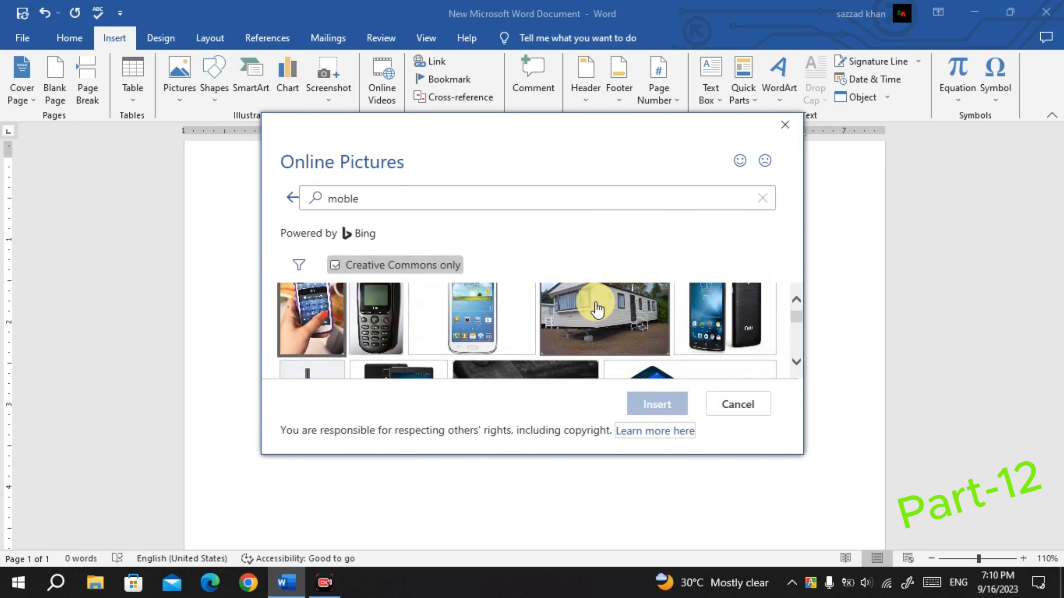
scroll(335, 337, down, 5)
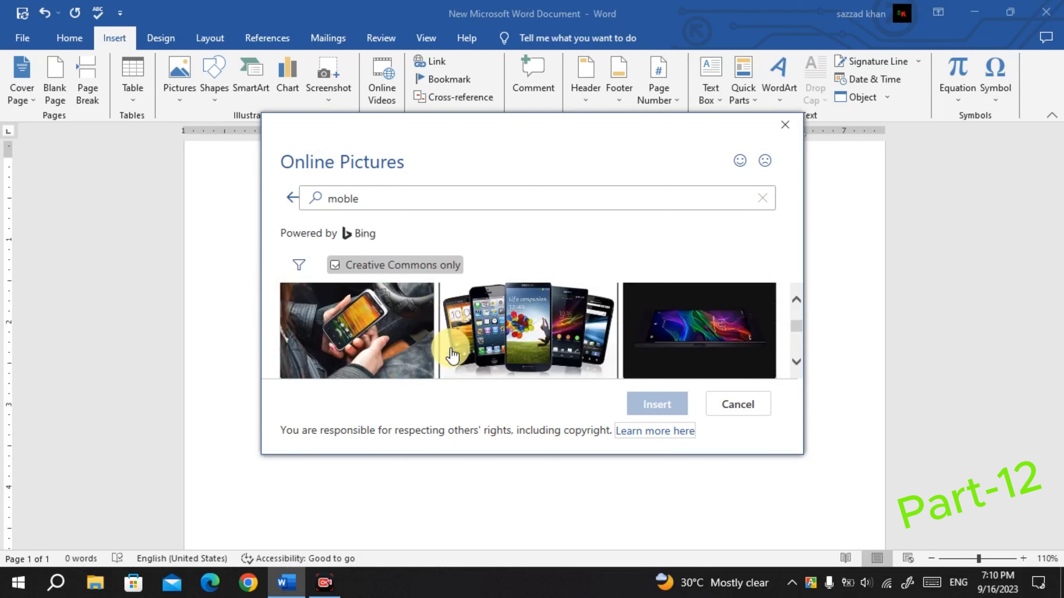
click(546, 341)
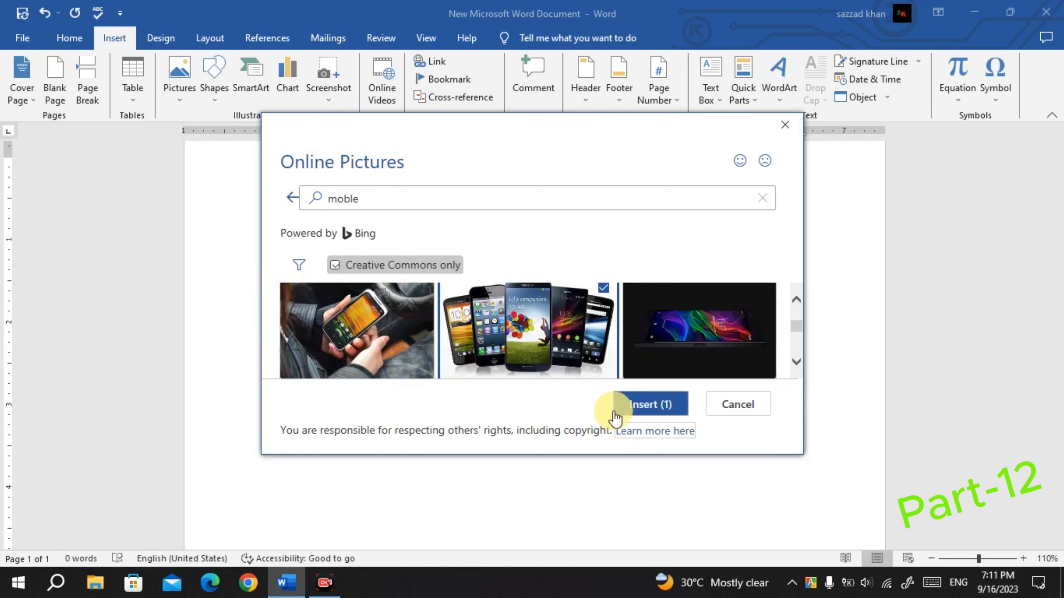
click(648, 405)
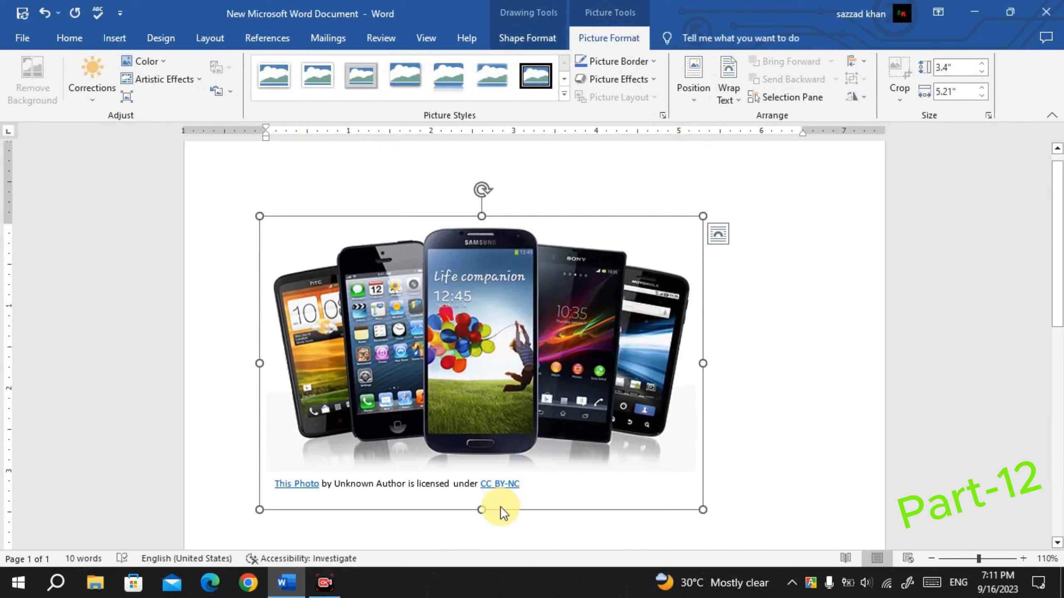
Stretch the smartphone picture to about 3.43" high and set its layout to Square text wrapping
mouse_move(478, 513)
mouse_down()
mouse_move(480, 495)
mouse_move(480, 516)
mouse_up()
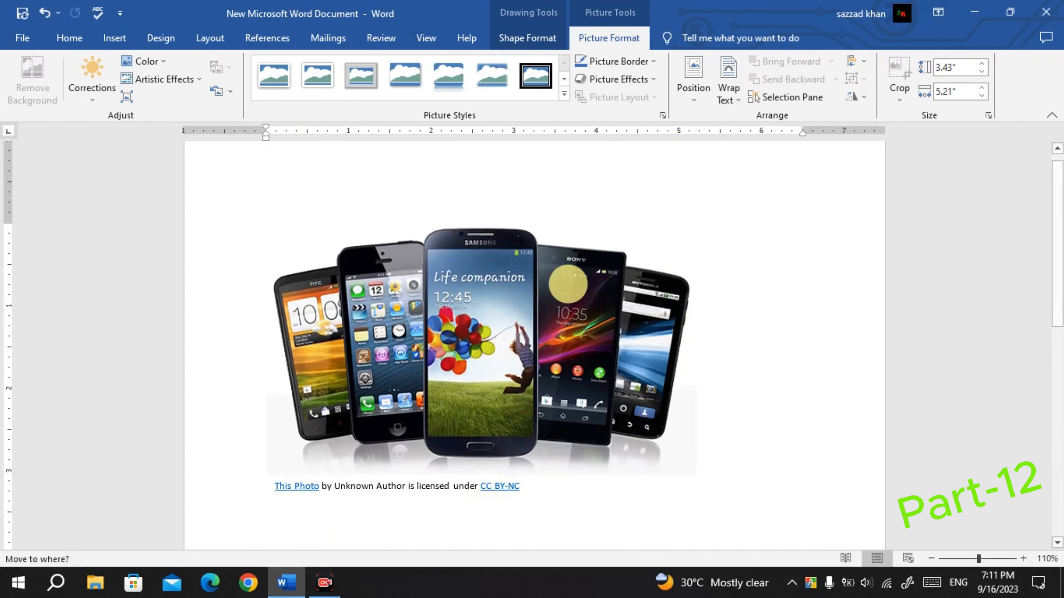
click(723, 237)
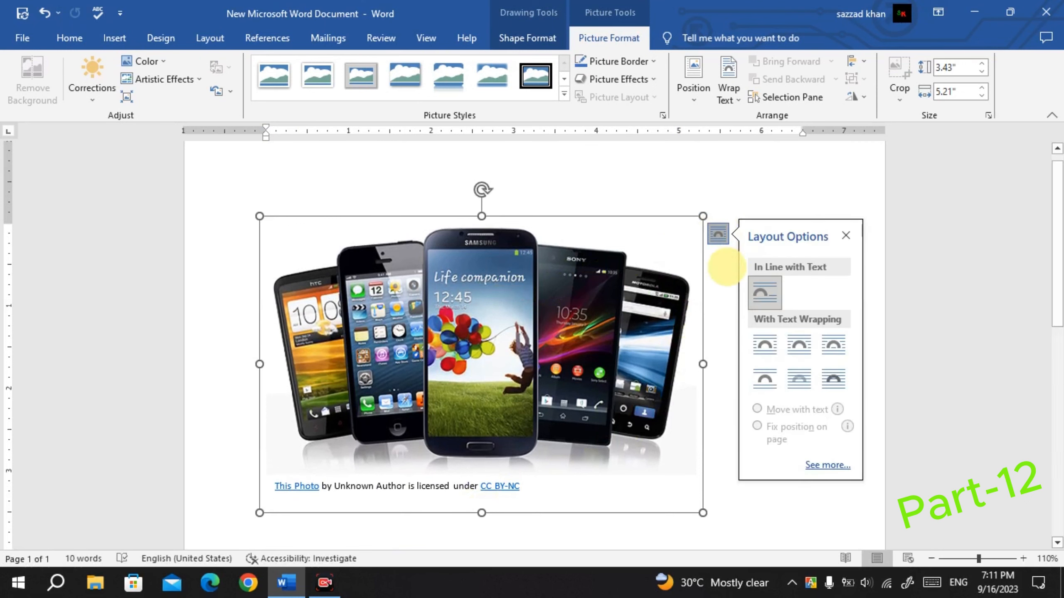
click(763, 357)
click(730, 216)
click(689, 245)
Shrink the smartphone picture to about 1.76" high by 2.9" wide and shift it toward the middle of the page
drag(702, 217, 603, 355)
drag(464, 405, 570, 317)
drag(707, 346, 610, 355)
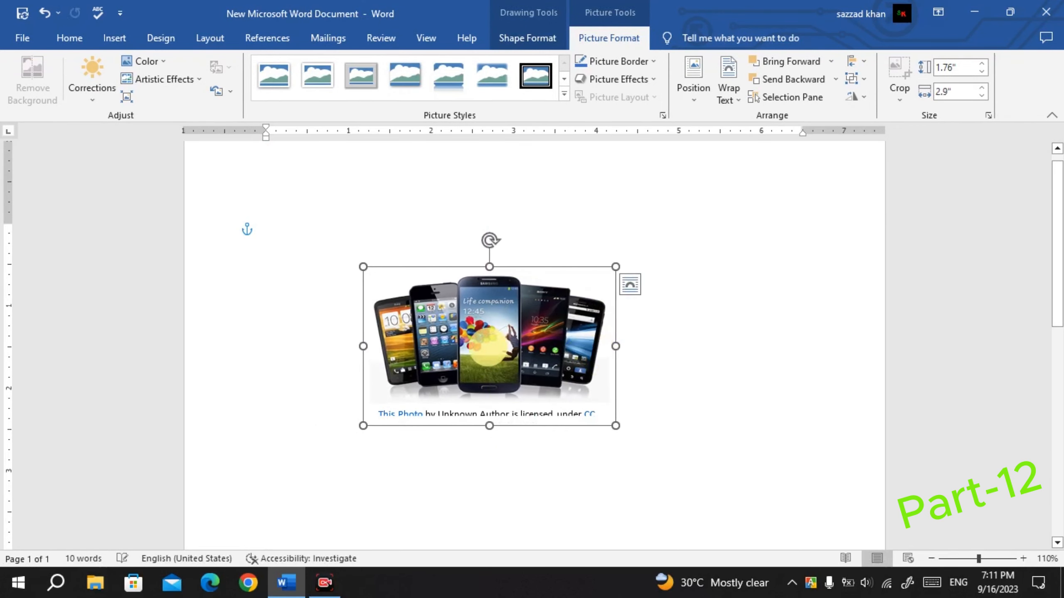
Move the smartphone picture to the upper-right area of the page, slightly past the right margin, and deselect it
drag(485, 343, 606, 330)
click(538, 521)
drag(567, 401, 664, 327)
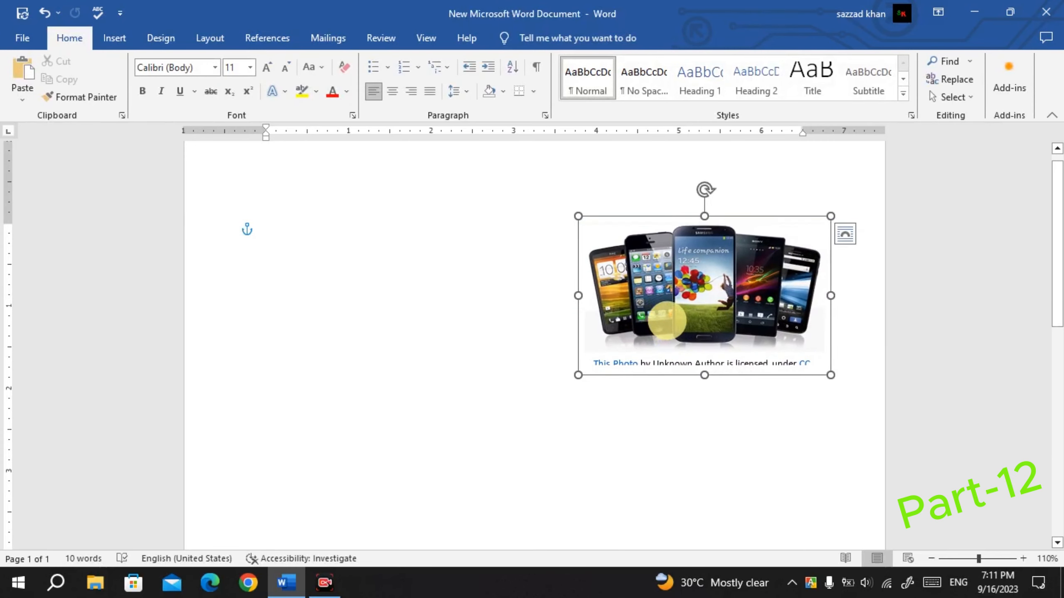
click(524, 366)
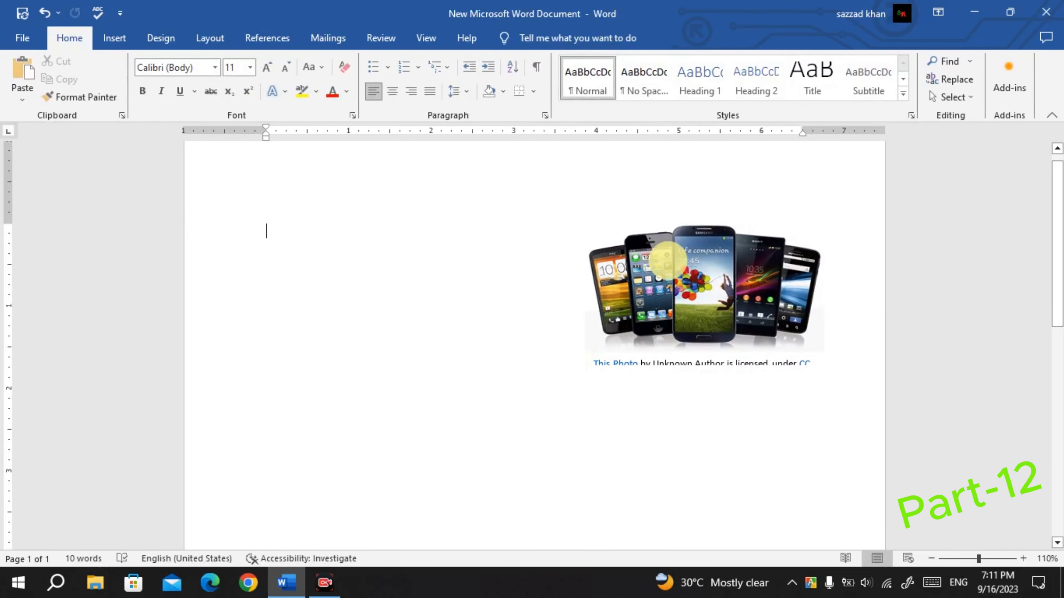
click(686, 326)
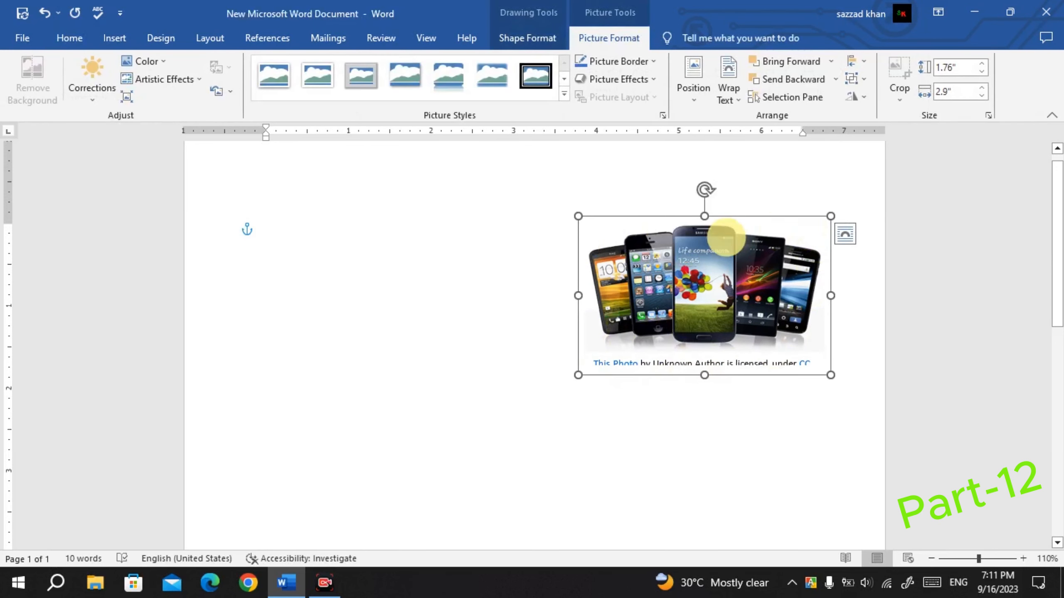
click(451, 316)
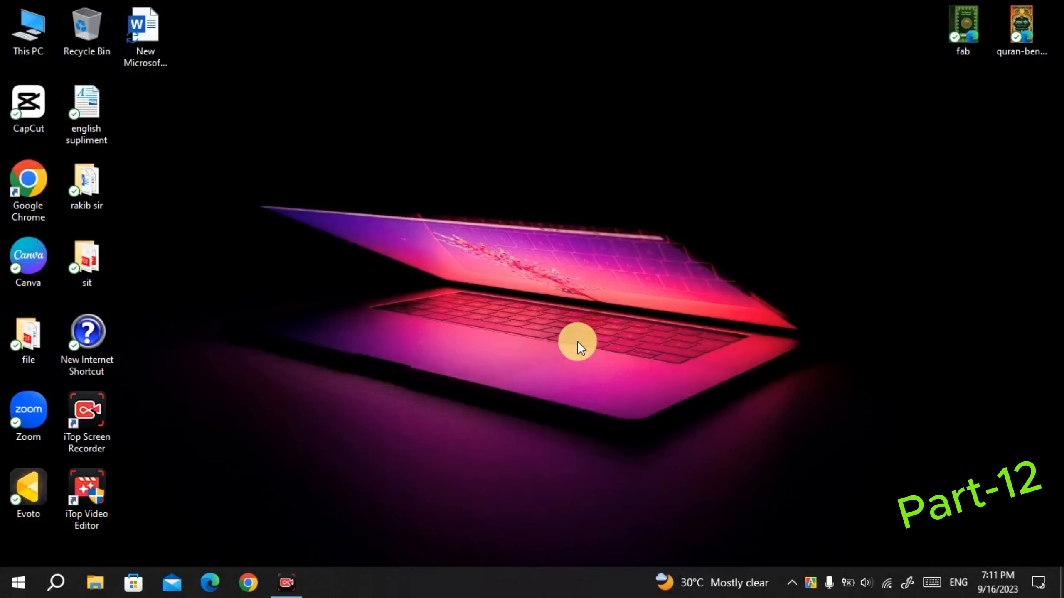